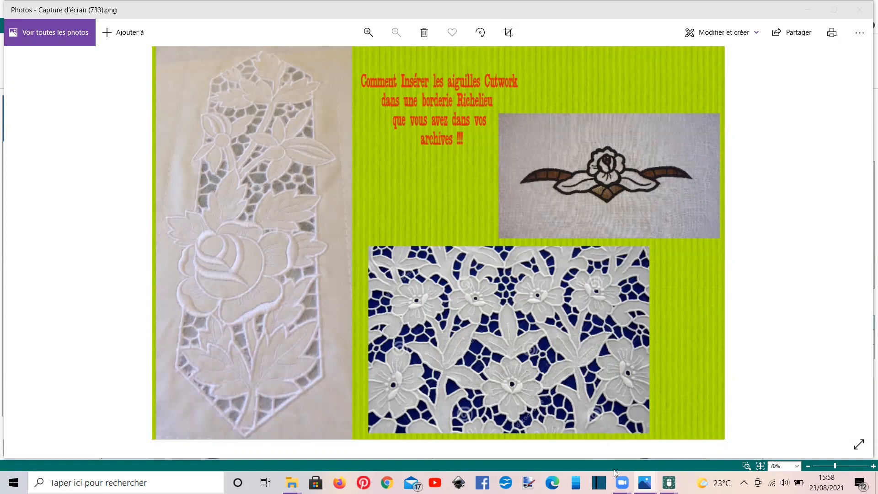
# Step: Look at the "différents styles de brod richelieu" design, then at the photo "borderie dominique (3).jpg" of the Richelieu rose embroidery
pyautogui.moveTo(668, 482)
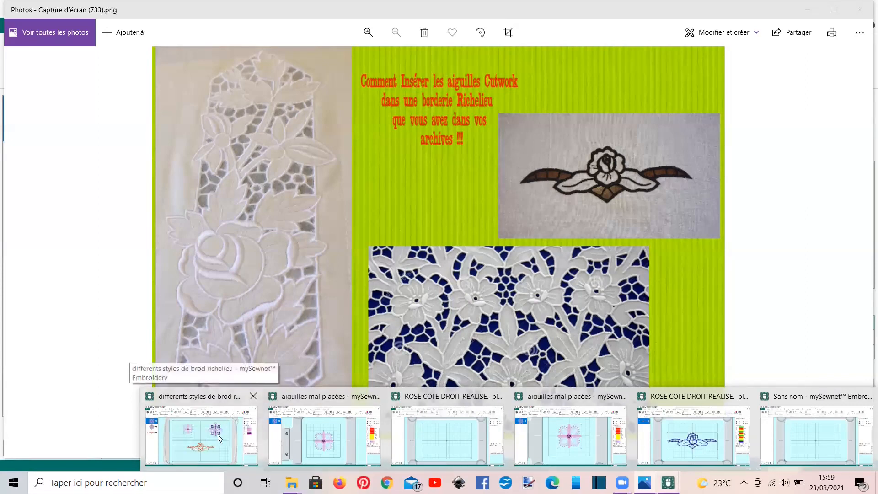
pyautogui.click(225, 453)
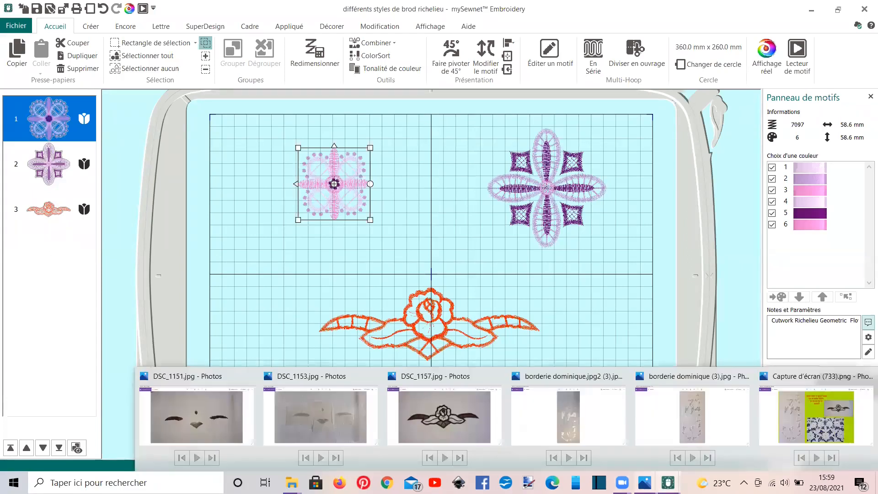
pyautogui.click(660, 420)
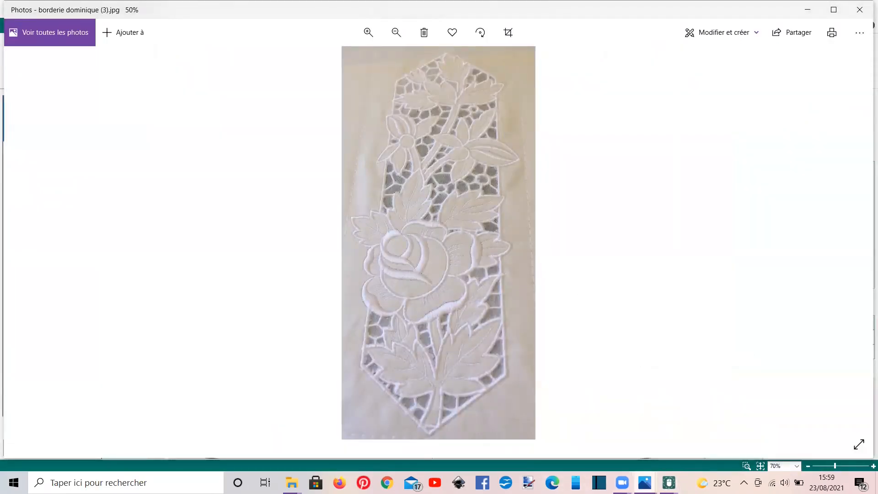
# Step: Switch to the mySewnet design "différents styles de brod richelieu" and play its stitch-out through the small flower's running-stitch outline
pyautogui.moveTo(644, 483)
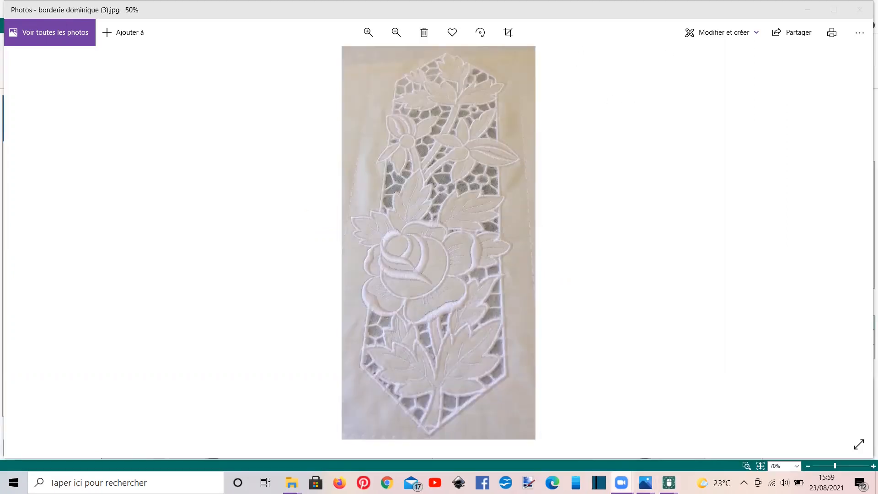
pyautogui.moveTo(668, 482)
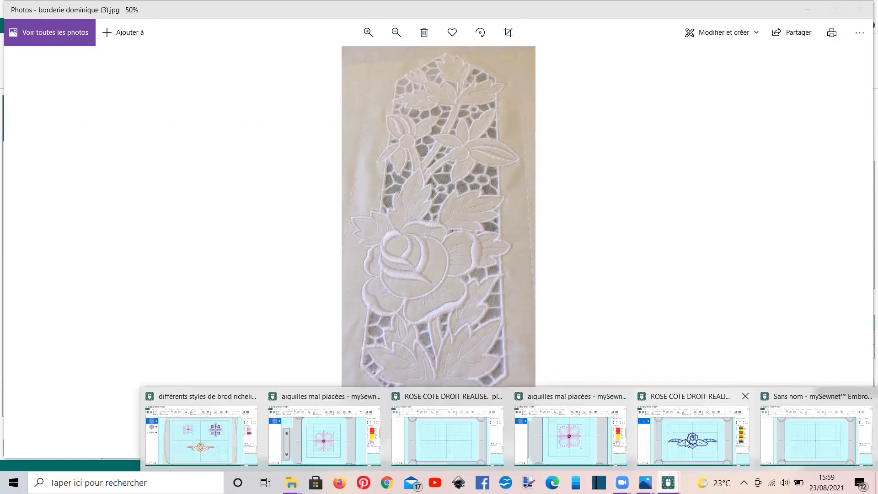
pyautogui.click(185, 433)
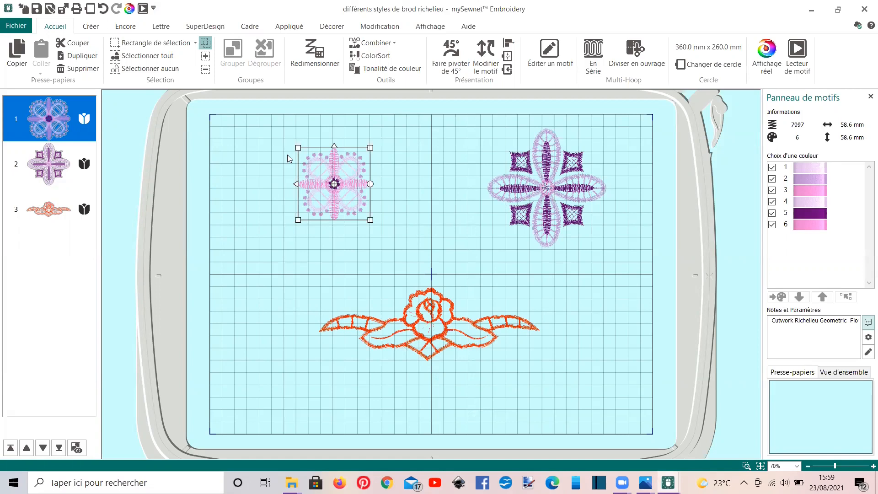
pyautogui.click(143, 9)
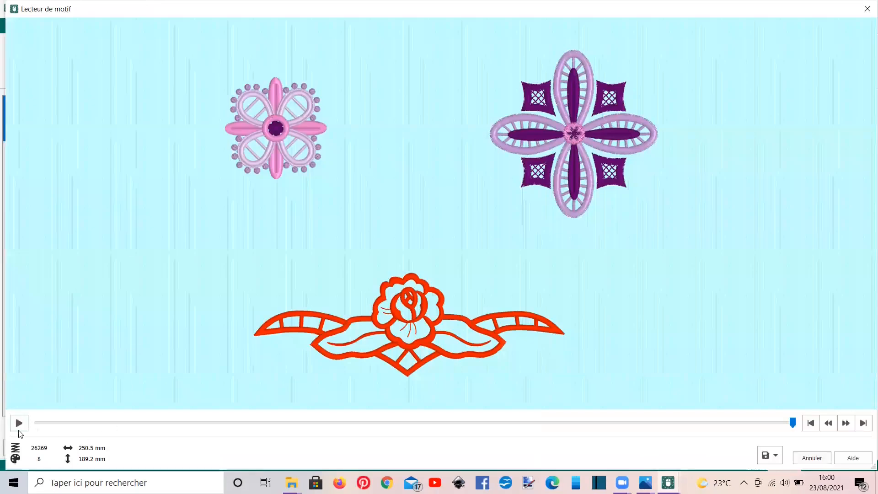
pyautogui.click(19, 424)
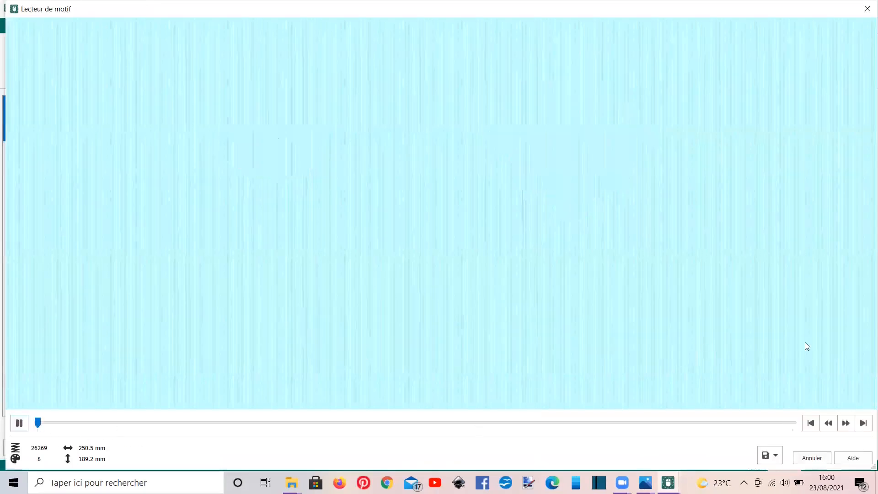
pyautogui.click(846, 424)
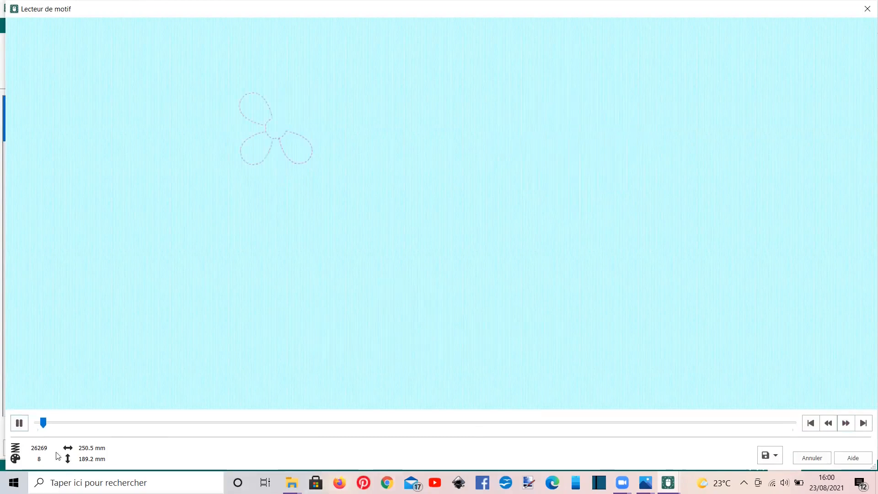
pyautogui.click(20, 423)
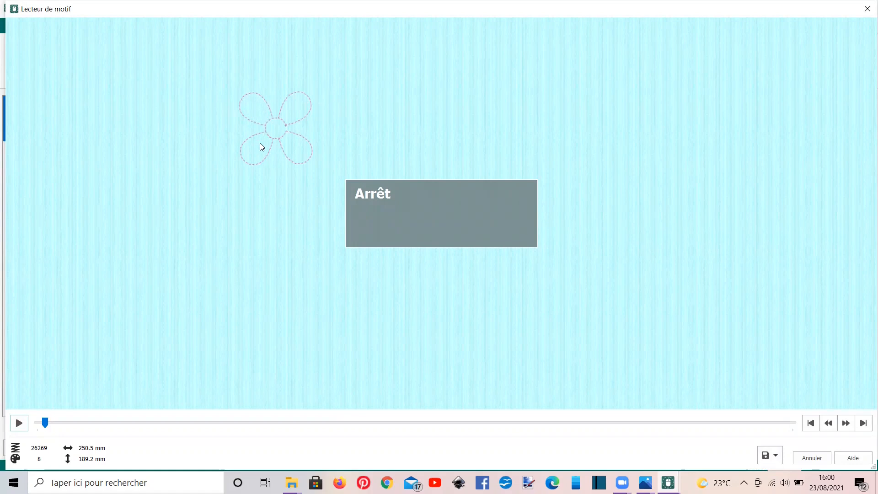
# Step: Continue the stitch-out through the bridges and satin stitching of both flower motifs, pausing on the rose motif's green outline
pyautogui.click(19, 422)
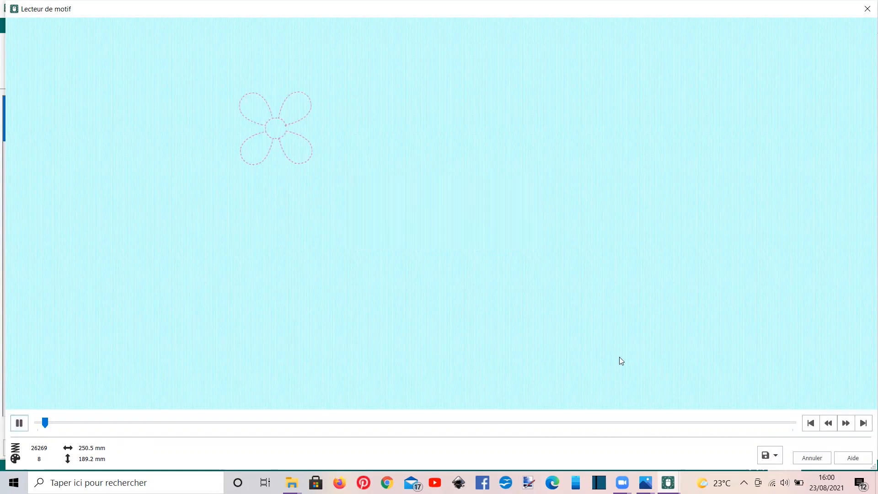
pyautogui.click(846, 423)
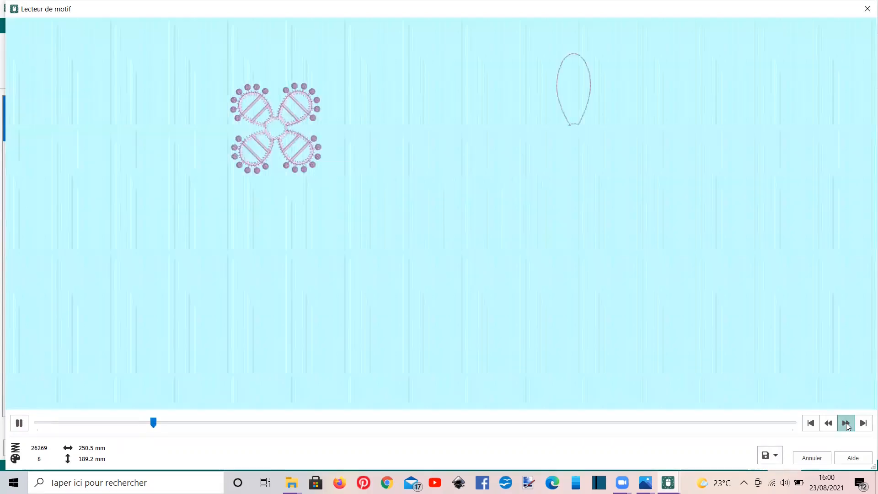
pyautogui.click(845, 422)
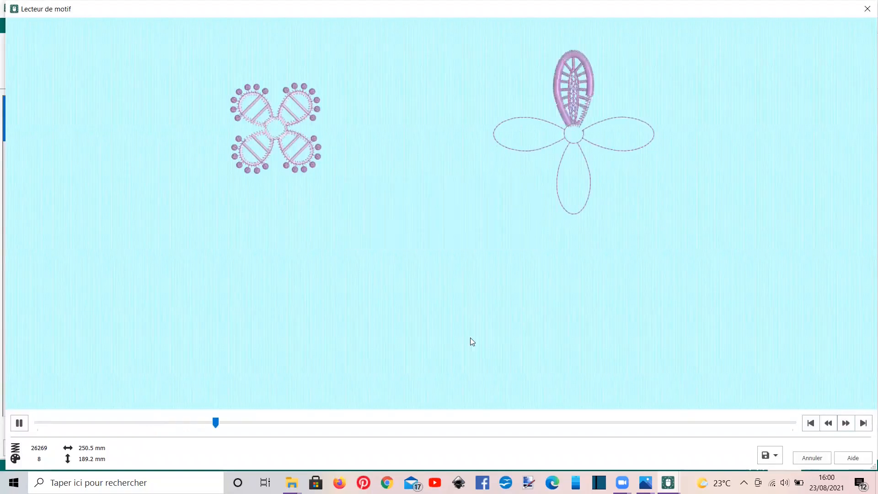
pyautogui.click(20, 423)
pyautogui.click(19, 423)
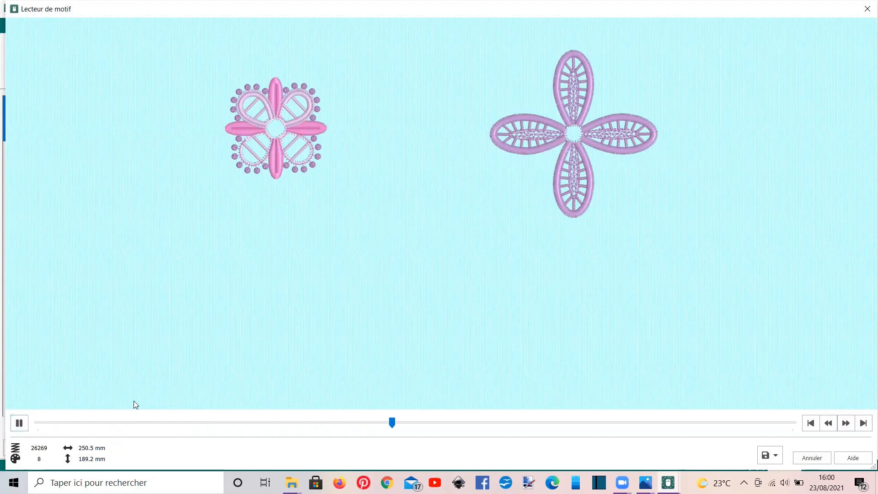
pyautogui.click(19, 424)
pyautogui.click(18, 423)
pyautogui.click(845, 422)
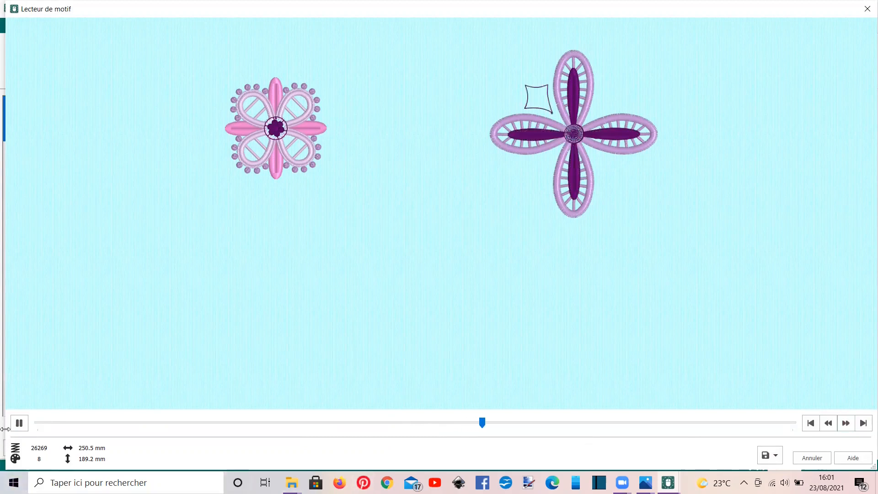
pyautogui.click(19, 423)
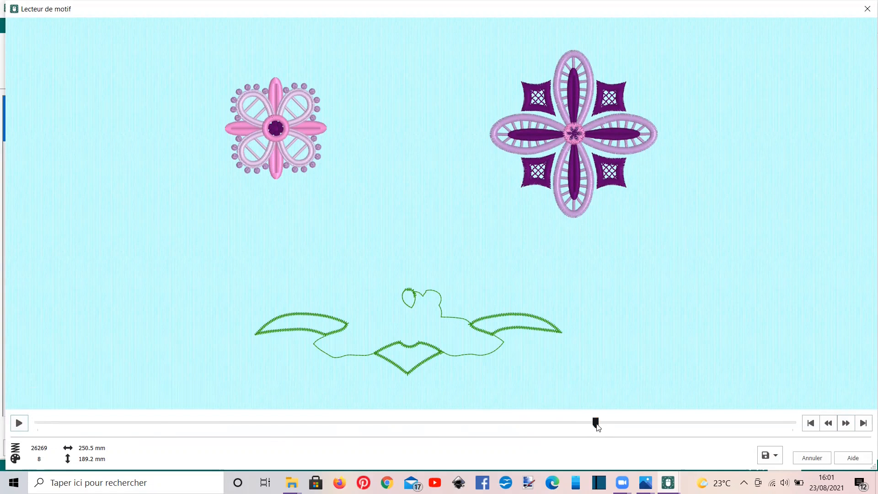
# Step: Play the rose motif's bridges and advance through its satin borders, then close the design player
pyautogui.click(20, 423)
pyautogui.click(845, 425)
pyautogui.click(19, 425)
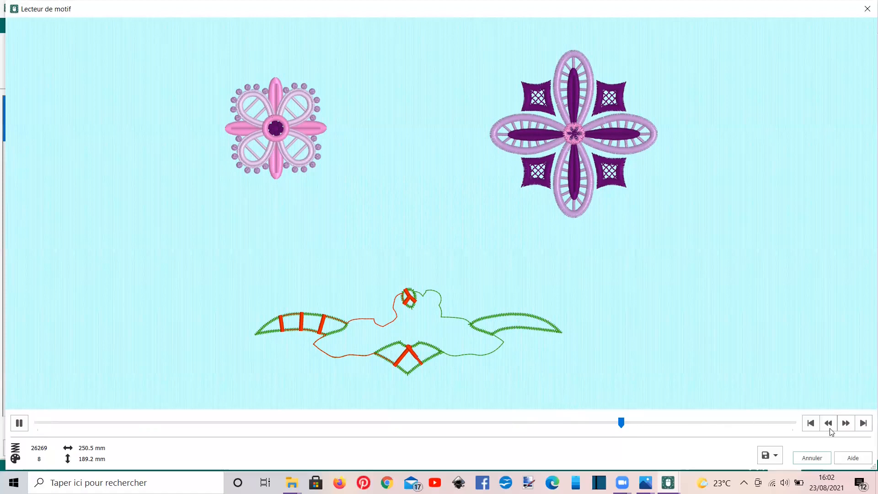
pyautogui.click(843, 425)
pyautogui.click(842, 424)
pyautogui.moveTo(623, 423); pyautogui.dragTo(797, 414)
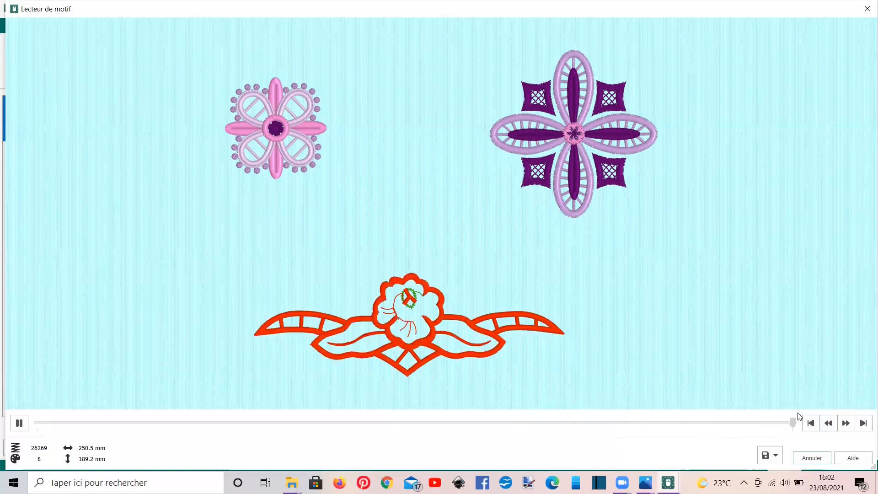
pyautogui.click(867, 9)
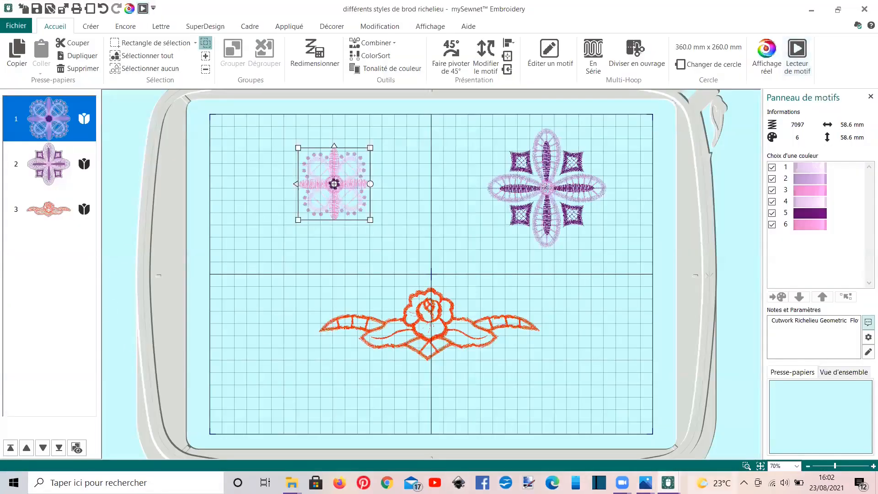
# Step: Switch to the "aiguilles mal placées" design and play an enlarged stitch-out, pausing on the petals' red cutwork needle lines
pyautogui.moveTo(668, 483)
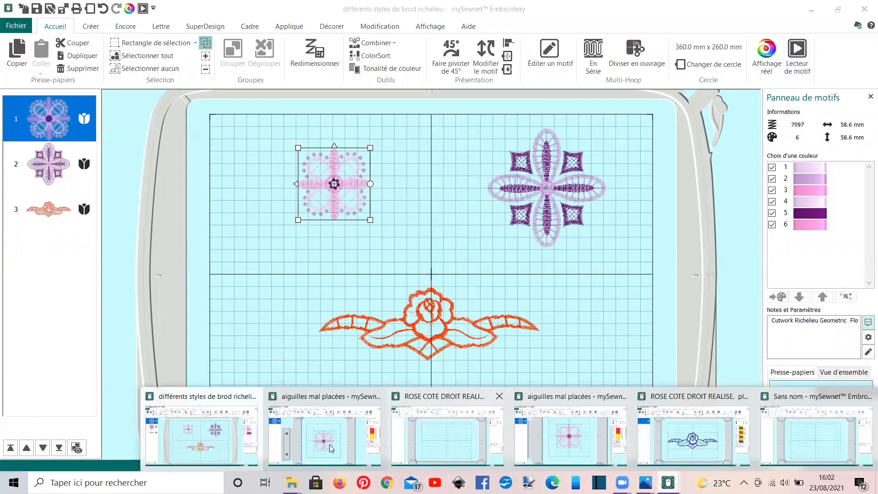
pyautogui.click(307, 439)
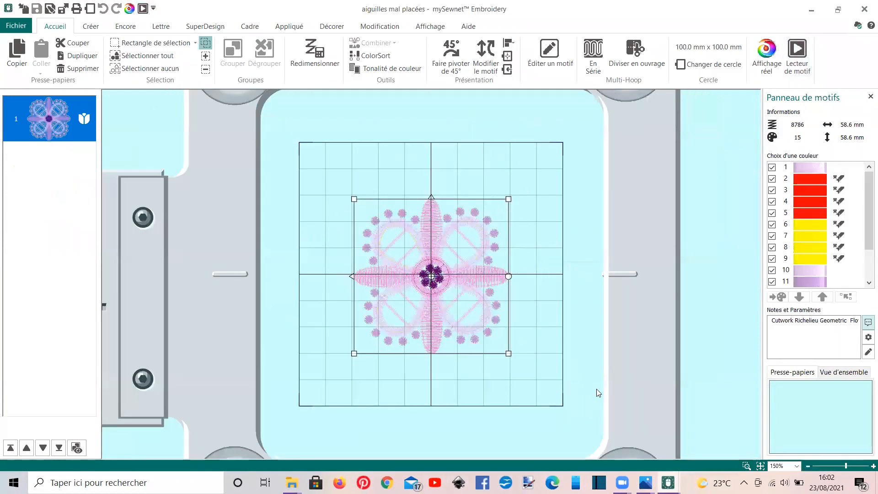
pyautogui.click(142, 8)
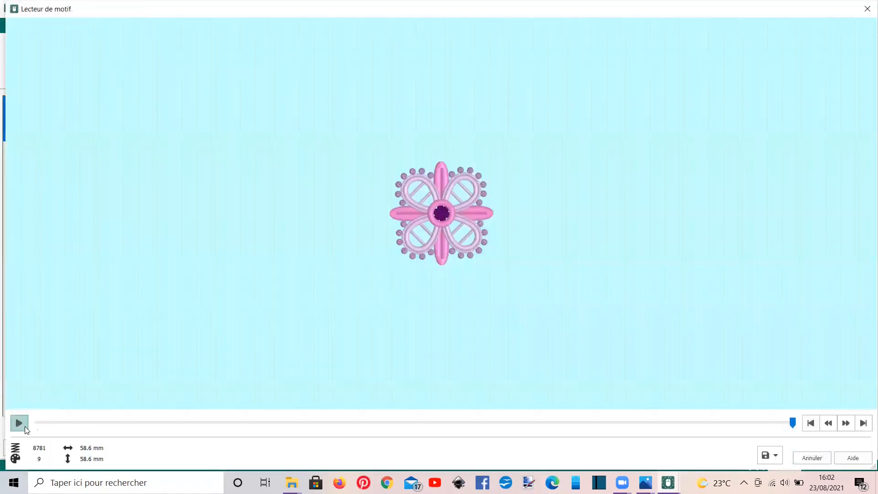
pyautogui.click(18, 423)
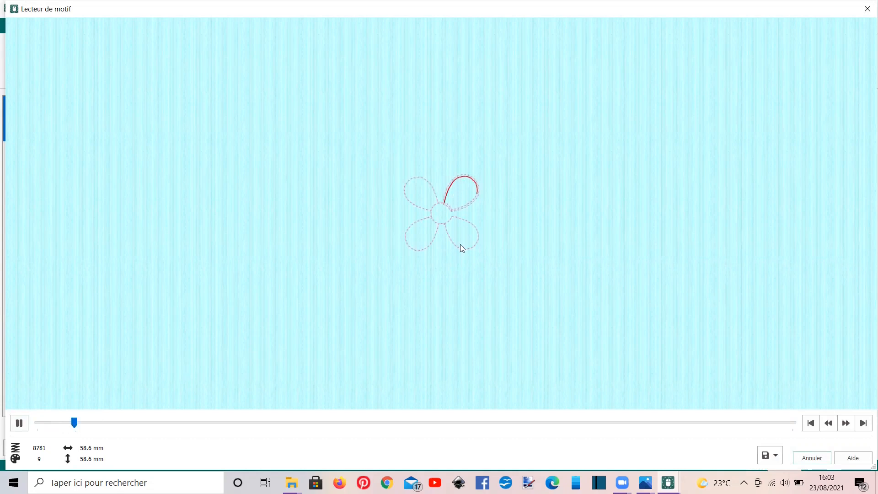
pyautogui.scroll(3, 402, 219)
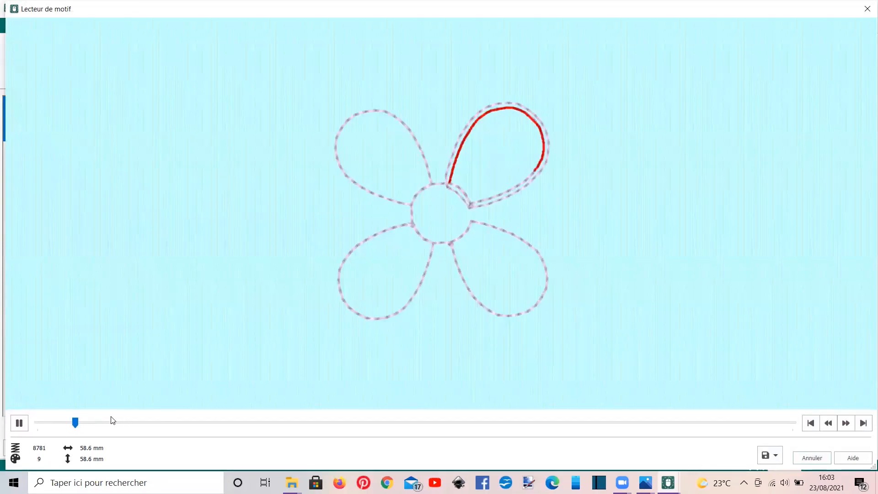
pyautogui.click(847, 423)
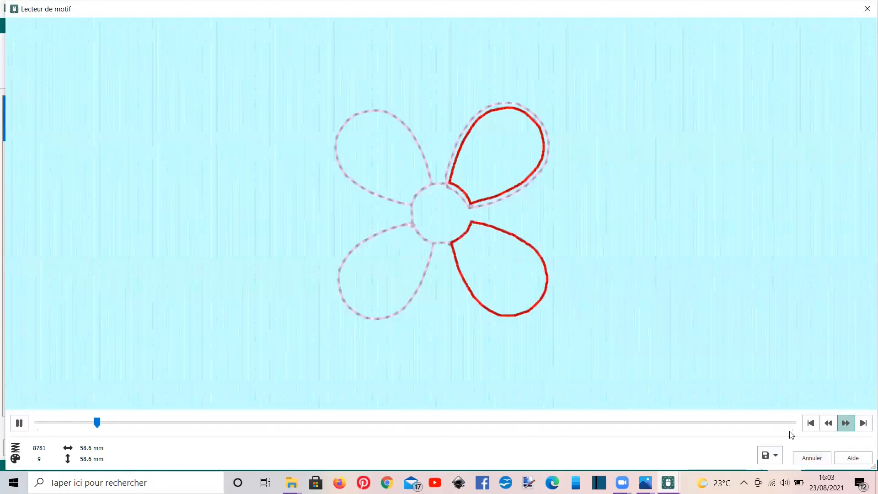
pyautogui.click(19, 423)
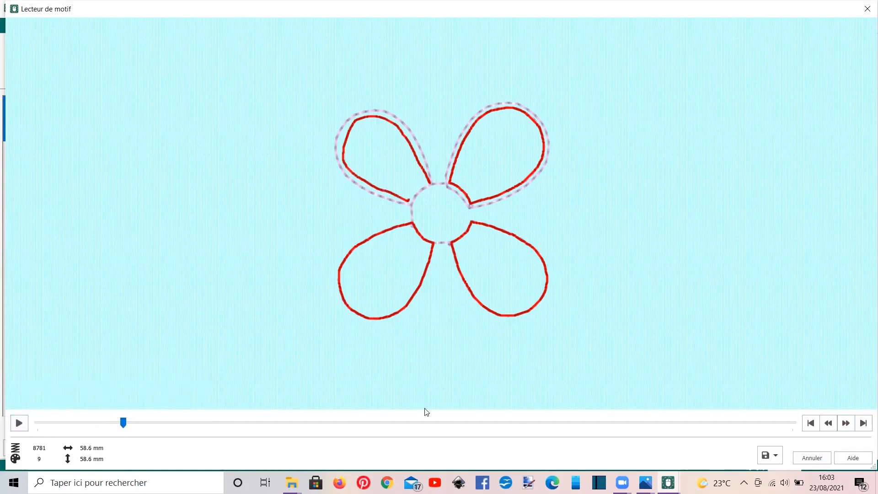
# Step: Step the stitch-out through the yellow cutwork lines to the zigzag around the lower petal to examine needle placement
pyautogui.moveTo(123, 422)
pyautogui.mouseDown()
pyautogui.moveTo(102, 428)
pyautogui.moveTo(130, 428)
pyautogui.mouseUp()
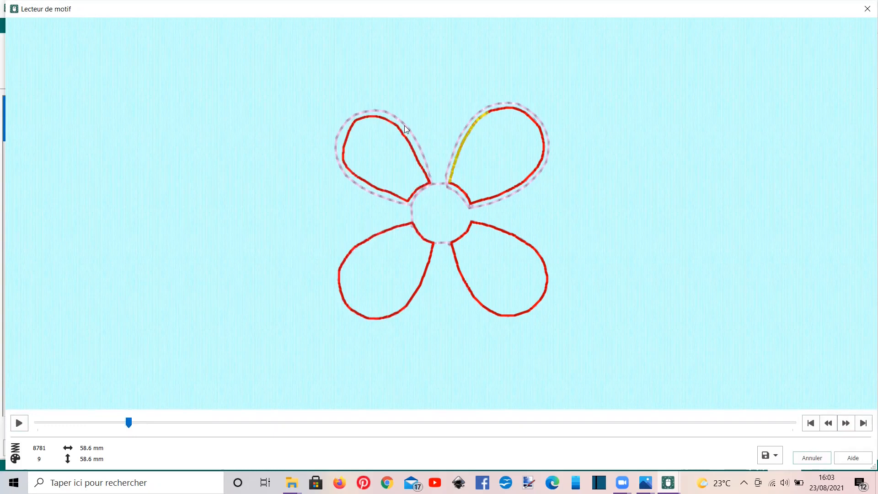
pyautogui.moveTo(128, 423); pyautogui.dragTo(208, 446)
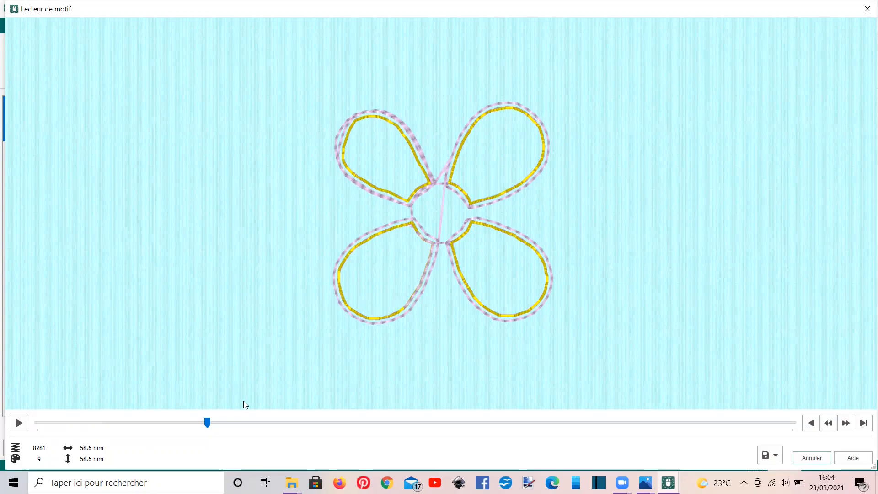
pyautogui.moveTo(207, 424); pyautogui.dragTo(213, 425)
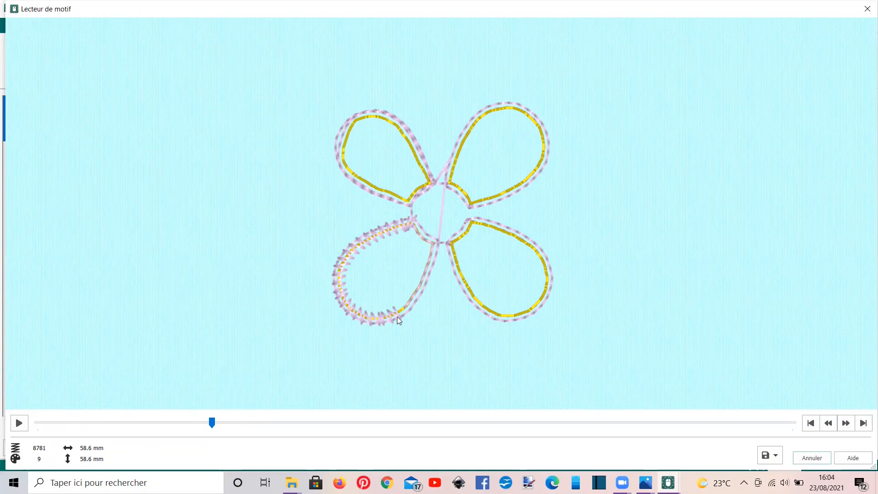
pyautogui.moveTo(211, 424); pyautogui.dragTo(214, 423)
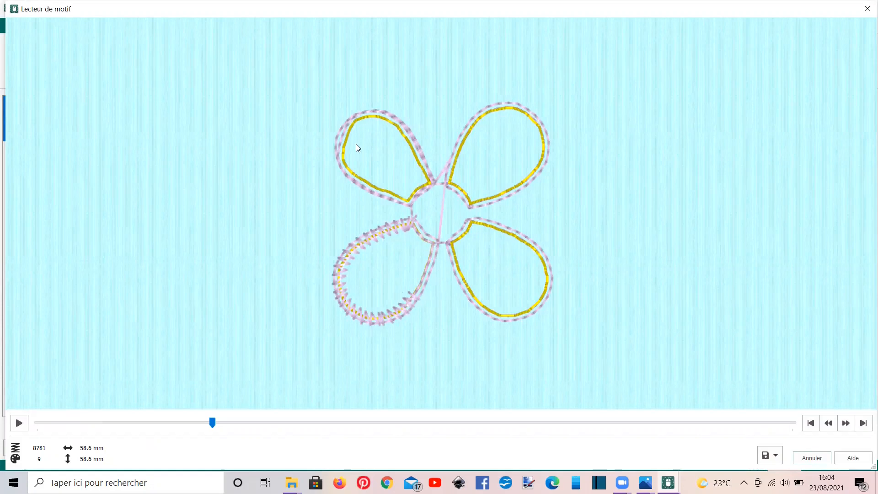
# Step: Advance the stitch-out through the petal bridges and pink satin arms to inspect the exposed cut lines, then close the player
pyautogui.moveTo(212, 426); pyautogui.dragTo(330, 426)
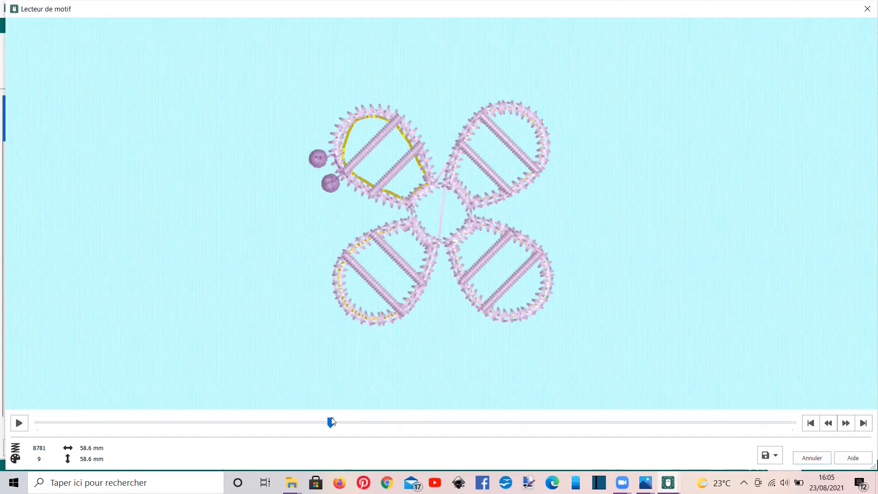
pyautogui.moveTo(330, 422); pyautogui.dragTo(594, 390)
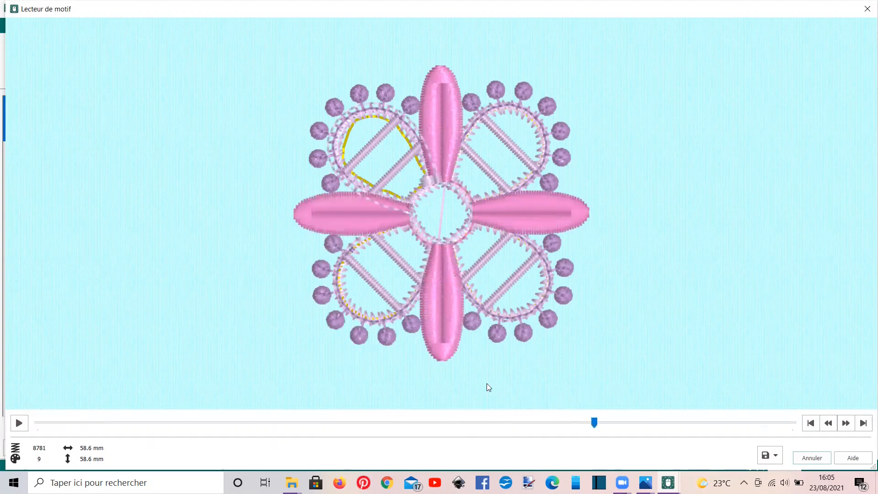
pyautogui.click(867, 9)
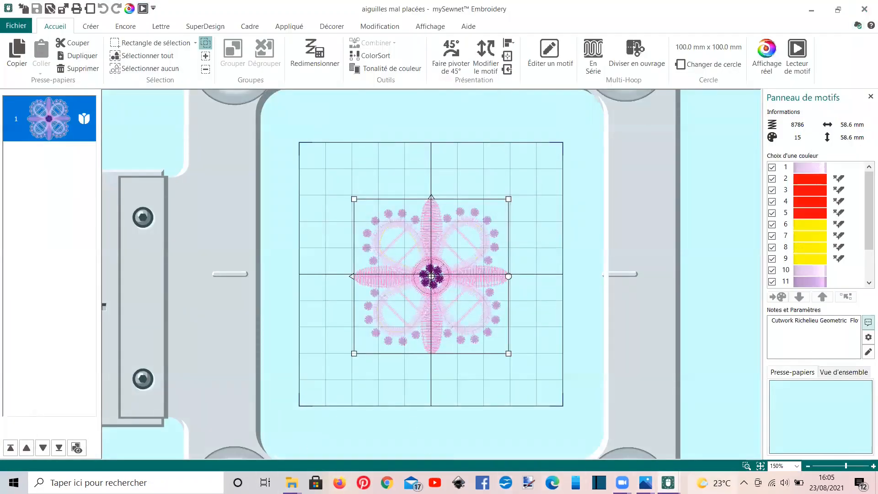
# Step: Switch to the "ROSE COTE DROIT REALISE" design window and open its rose motif in Stitch Editor
pyautogui.moveTo(667, 482)
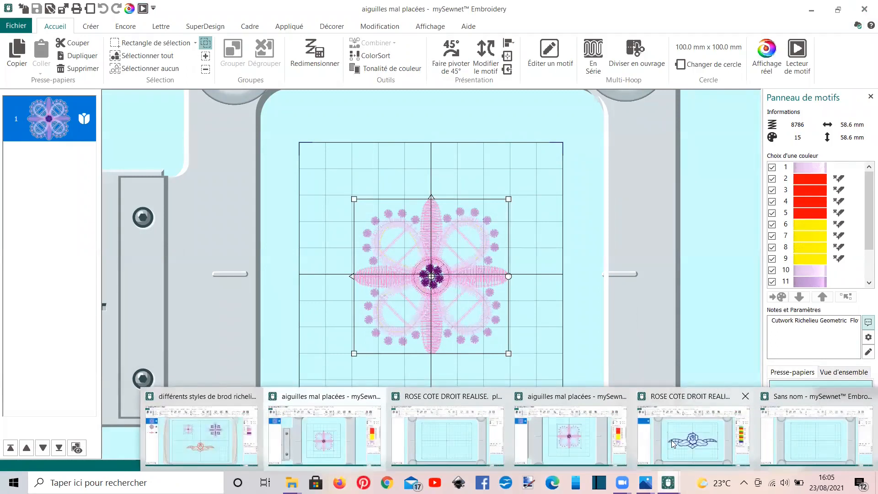
pyautogui.click(671, 440)
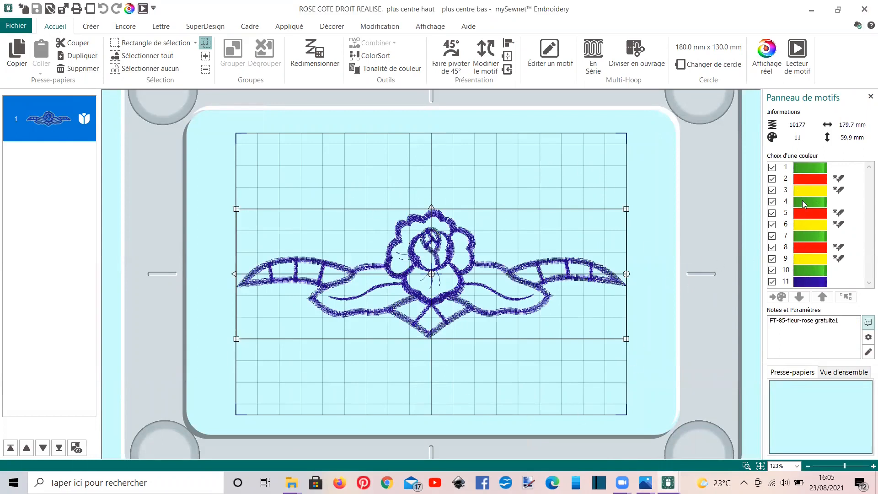
pyautogui.rightClick(84, 125)
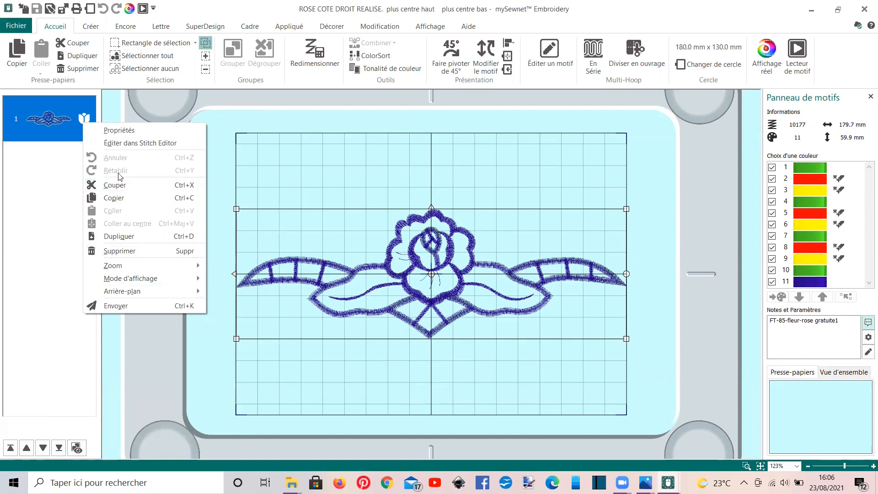
pyautogui.click(130, 143)
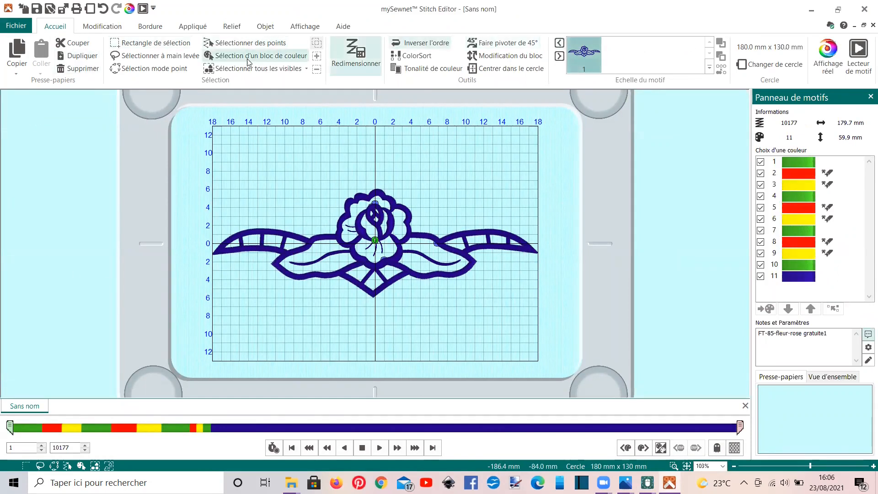
# Step: Review and accept the cutwork options for the two-needle method, then choose the point-by-point cutwork line (Ligne de point)
pyautogui.click(101, 27)
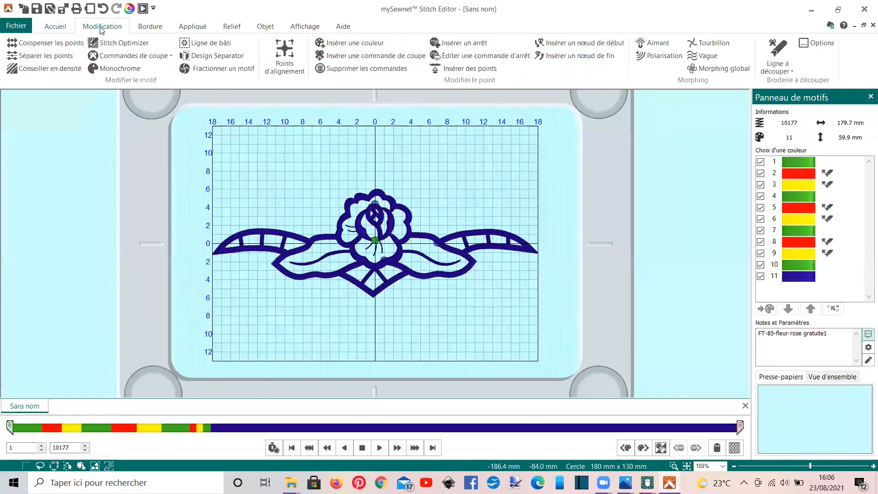
pyautogui.click(826, 44)
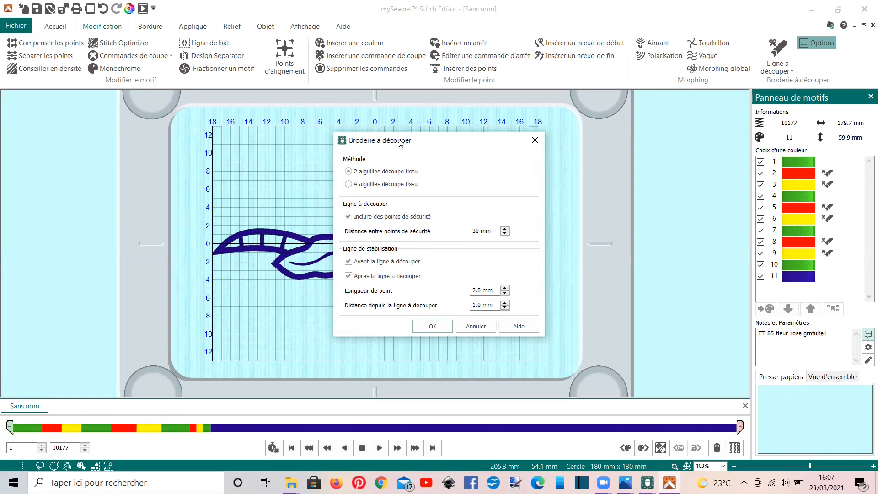
pyautogui.moveTo(622, 130); pyautogui.dragTo(623, 130)
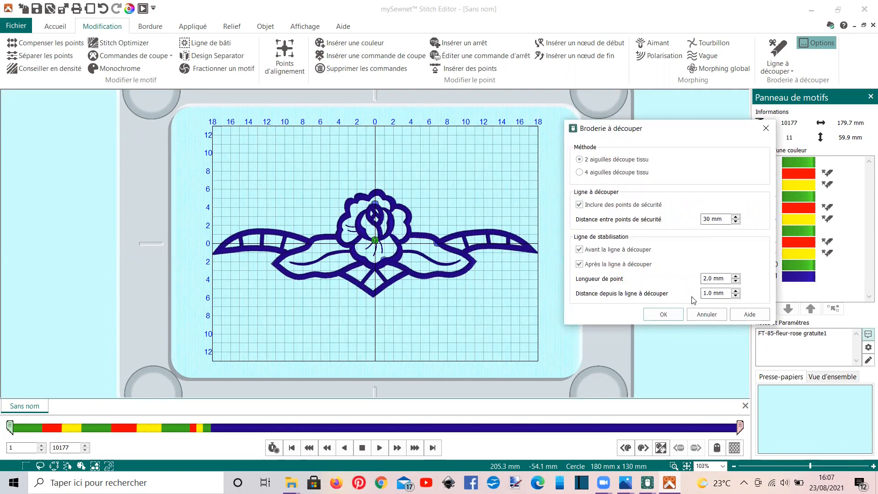
pyautogui.click(675, 315)
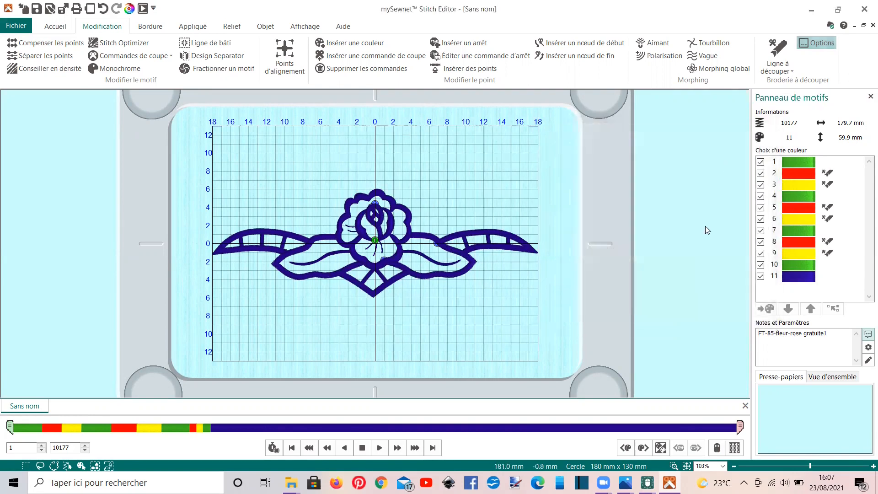
pyautogui.click(781, 66)
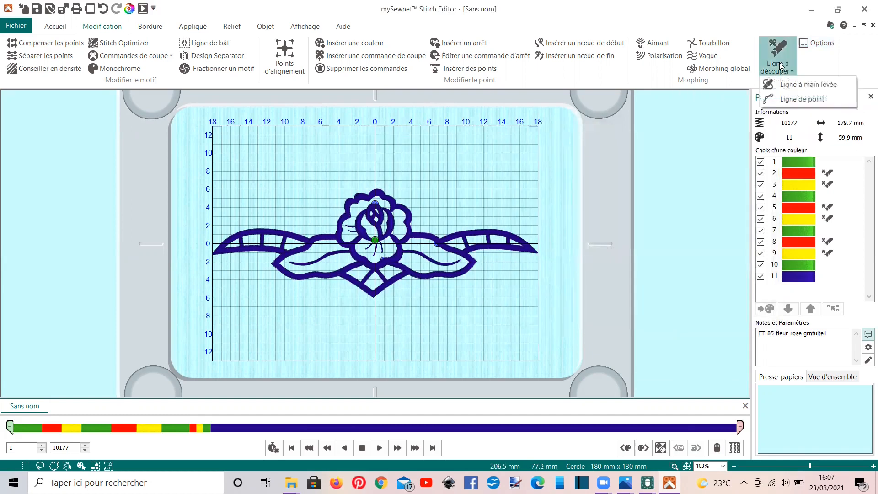
pyautogui.click(777, 98)
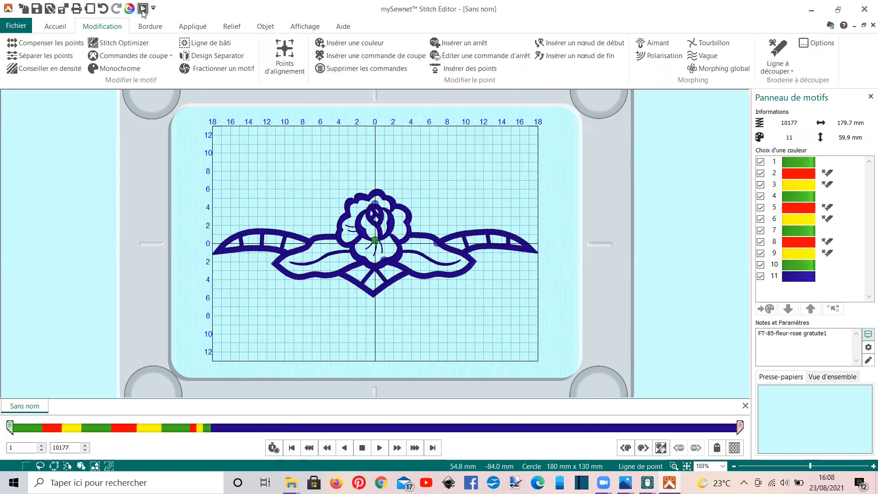
# Step: Hide colour 11 to examine the green zigzag outlines of the openings, then show that colour again
pyautogui.click(761, 277)
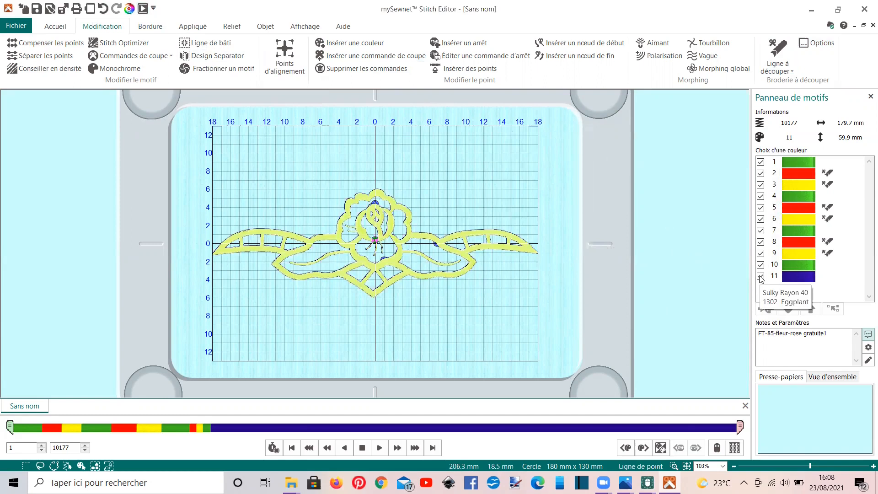
pyautogui.click(760, 276)
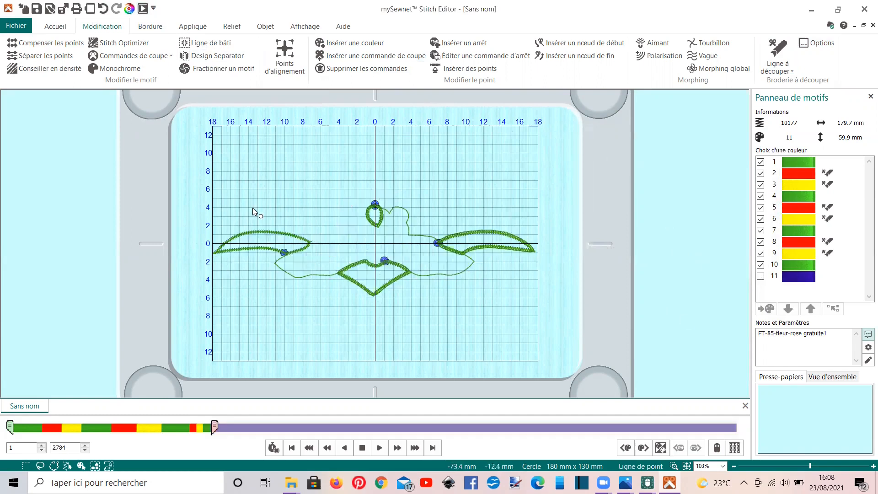
pyautogui.scroll(3, 371, 203)
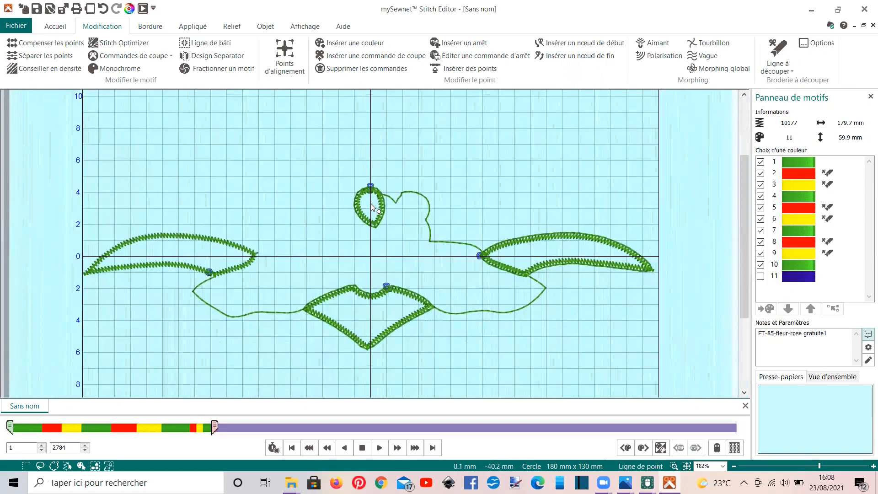
pyautogui.scroll(-1, 370, 203)
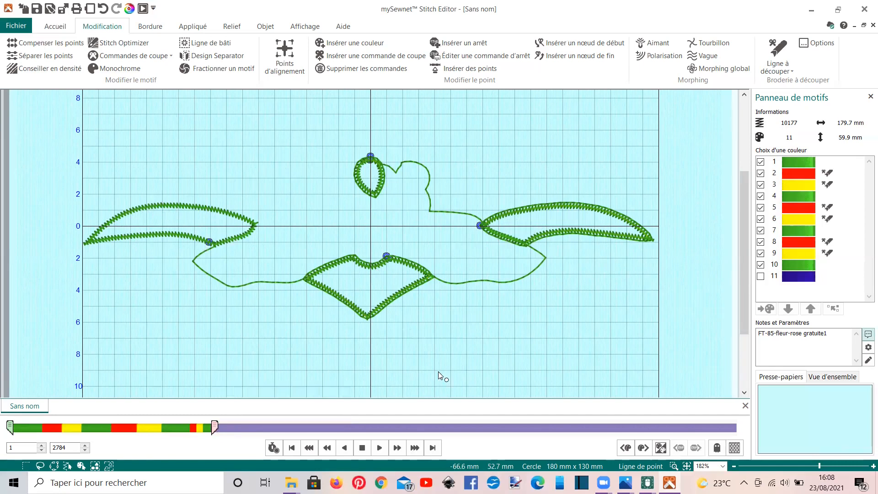
pyautogui.click(761, 277)
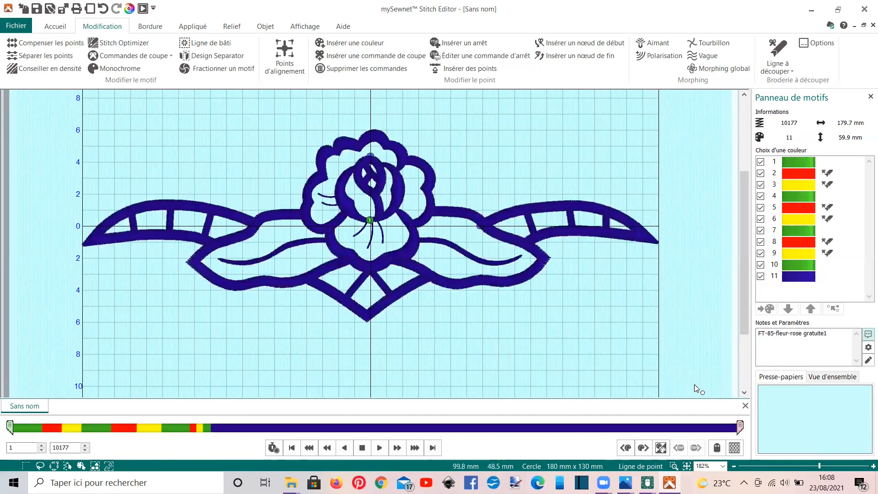
# Step: Scrub the visible stitch range around the rose centre's small petal to examine its placement lines and red cutwork line
pyautogui.moveTo(739, 427); pyautogui.dragTo(200, 361)
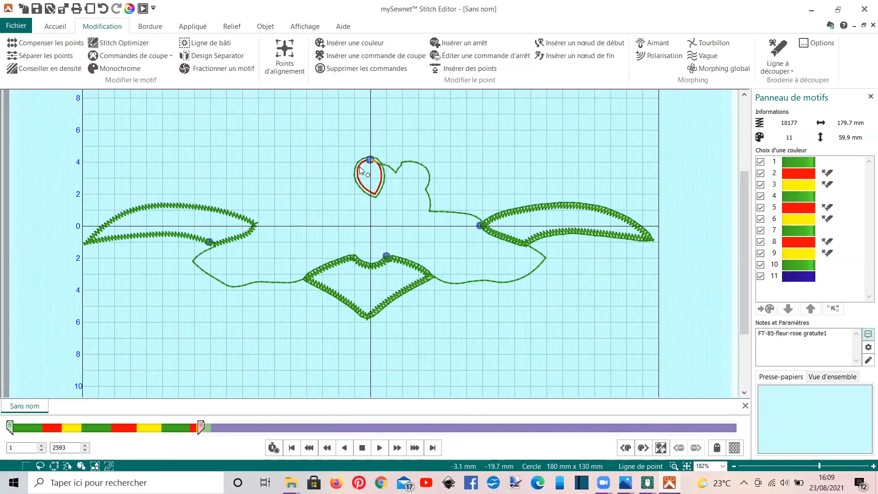
pyautogui.moveTo(199, 429)
pyautogui.mouseDown()
pyautogui.moveTo(179, 431)
pyautogui.moveTo(192, 428)
pyautogui.mouseUp()
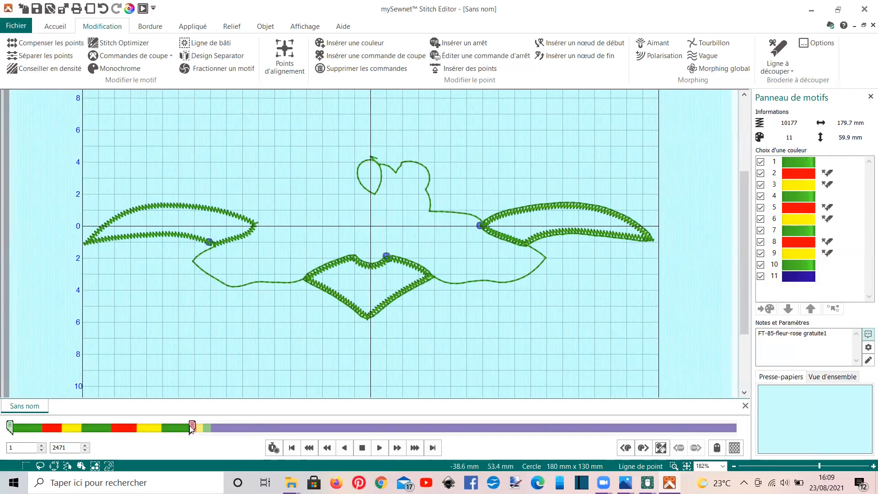
pyautogui.moveTo(191, 428); pyautogui.dragTo(194, 428)
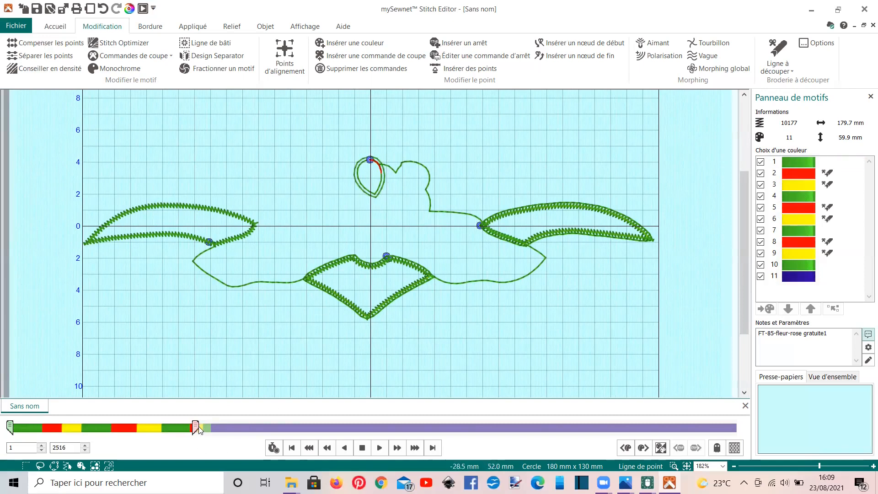
# Step: Limit the visible stitches to 1 through 60, isolating the left leaf's running-stitch outline at an enlarged view
pyautogui.moveTo(199, 429); pyautogui.dragTo(34, 440)
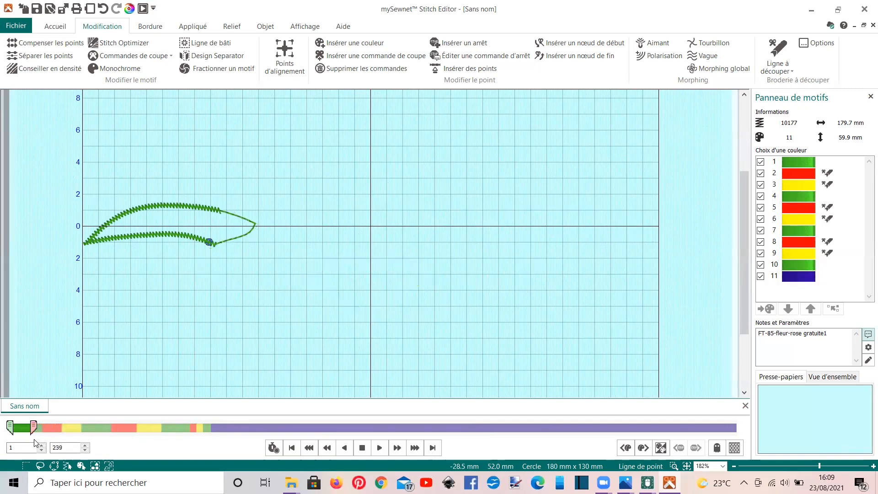
pyautogui.click(314, 330)
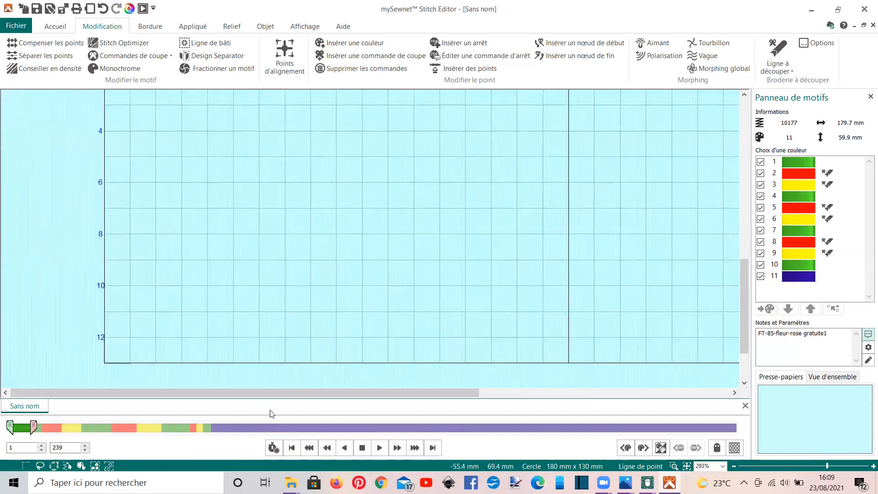
pyautogui.scroll(3, 199, 275)
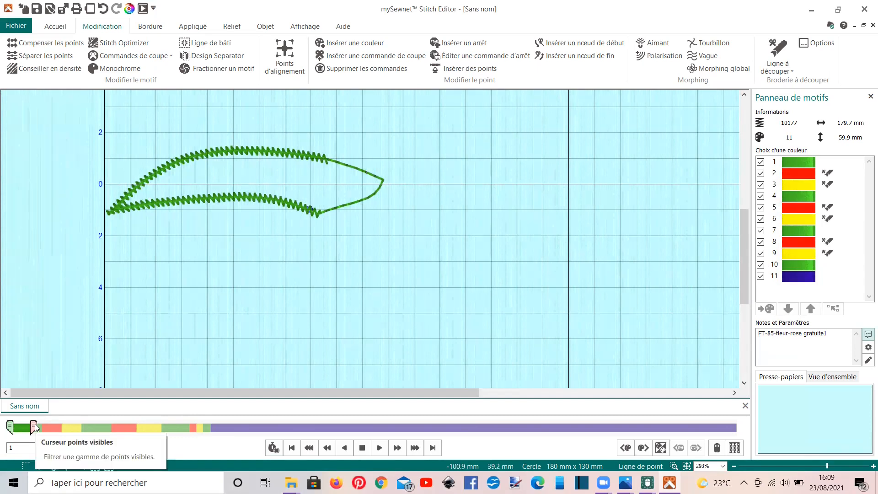
pyautogui.moveTo(35, 427); pyautogui.dragTo(24, 428)
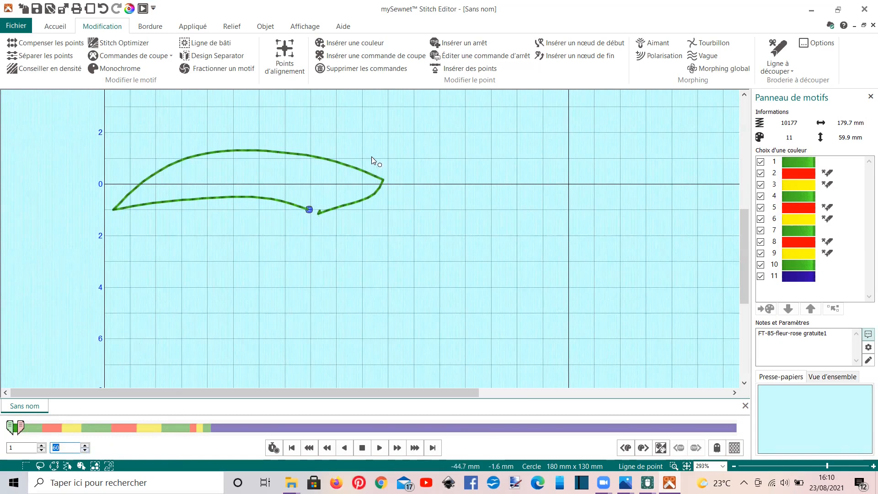
# Step: Display the isolated leaf outline in 2D with stitch penetration points
pyautogui.click(777, 62)
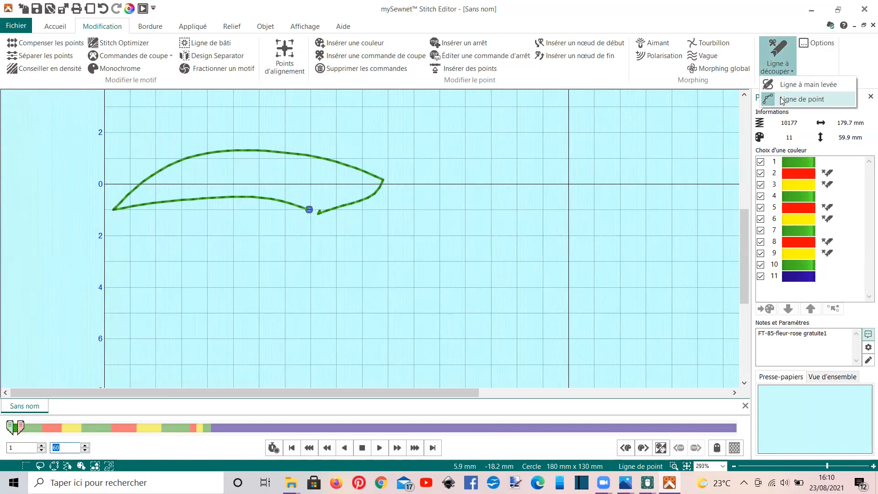
pyautogui.click(782, 99)
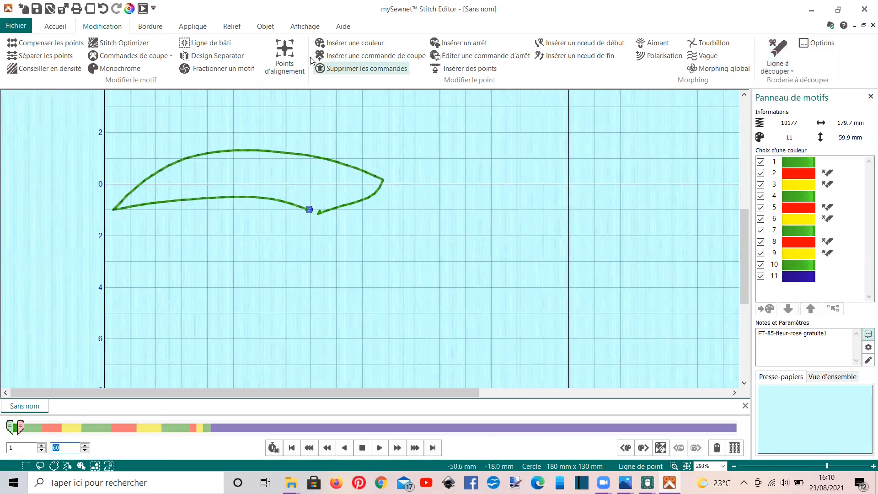
pyautogui.click(305, 27)
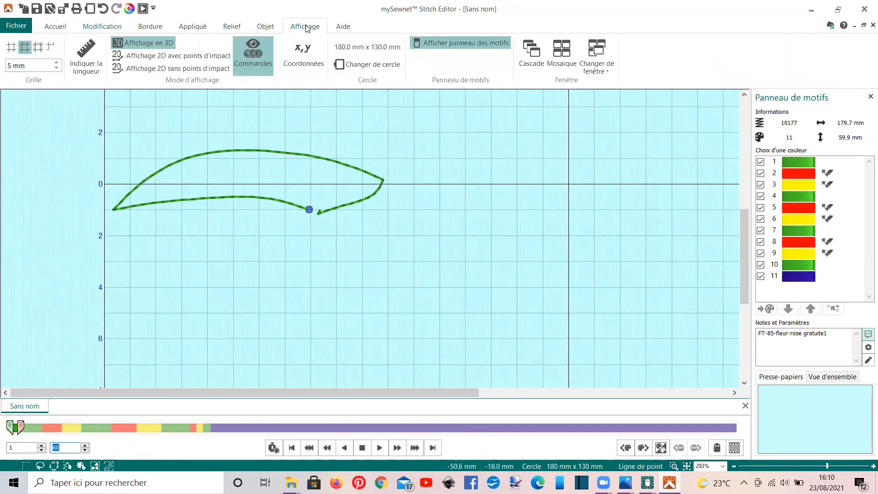
pyautogui.click(181, 58)
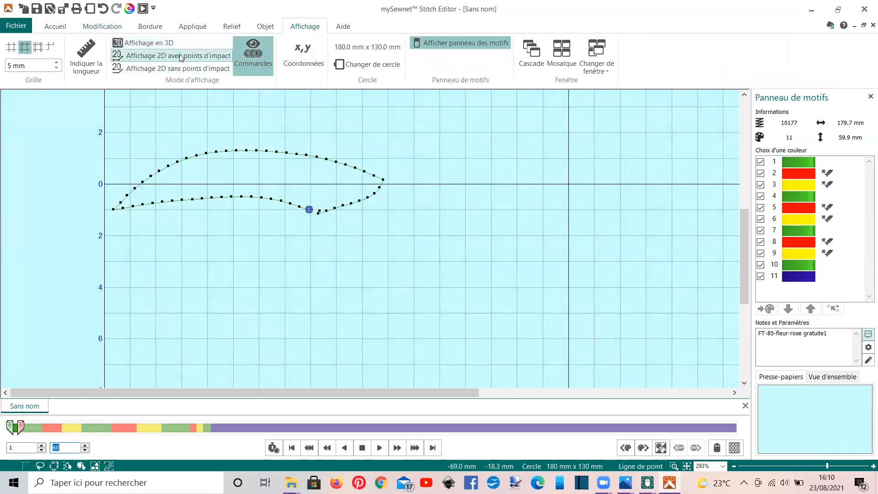
pyautogui.scroll(1, 293, 238)
pyautogui.scroll(1, 293, 238)
pyautogui.scroll(2, 293, 238)
pyautogui.scroll(-4, 293, 238)
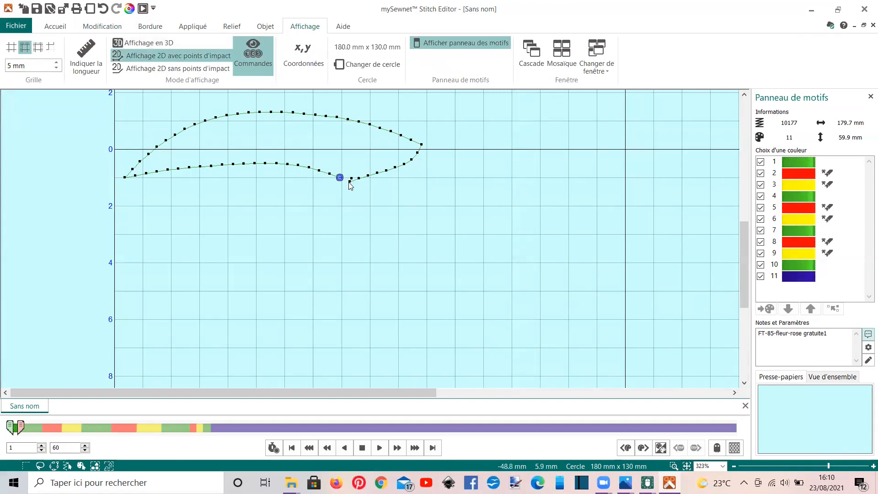
pyautogui.scroll(1, 350, 184)
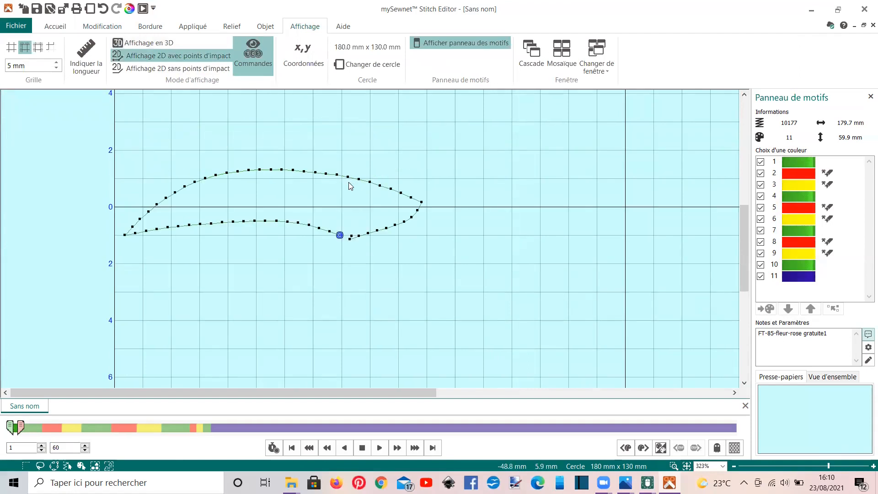
# Step: Start a point-by-point cutwork line at the outline's lower end, tracing its penetration points up to the leaf's right tip
pyautogui.click(99, 26)
pyautogui.click(777, 59)
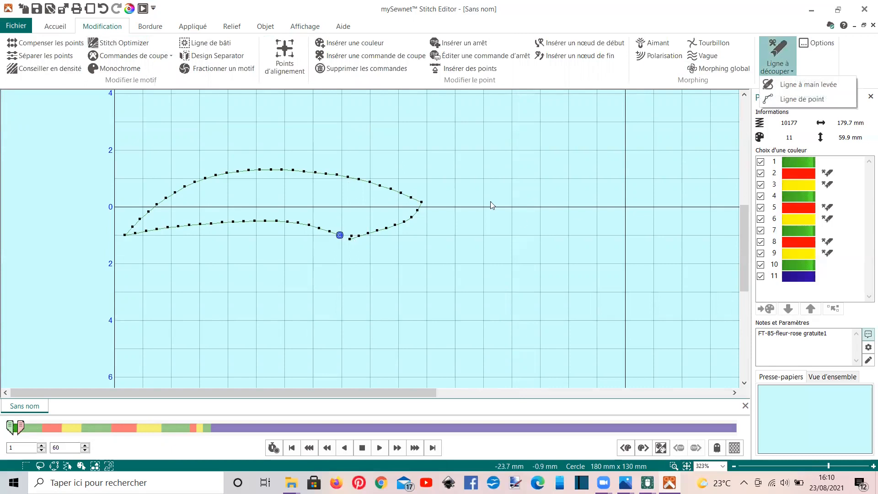
pyautogui.click(802, 99)
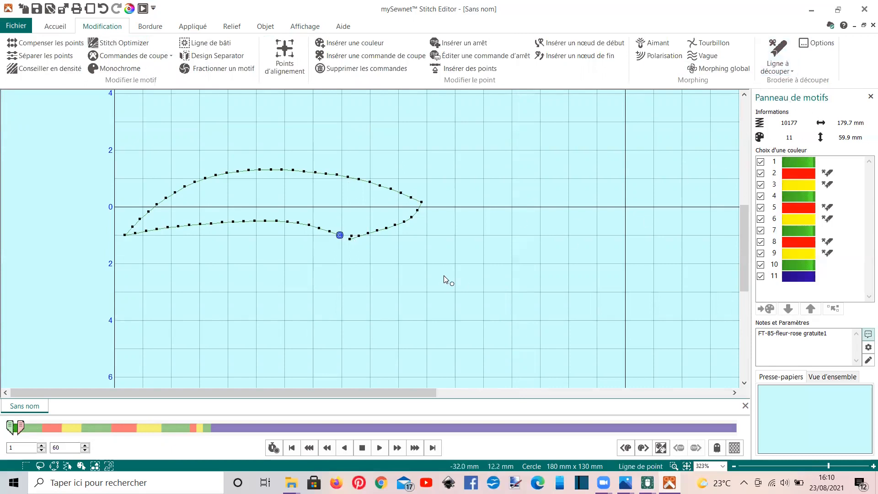
pyautogui.click(350, 238)
pyautogui.click(359, 236)
pyautogui.click(366, 231)
pyautogui.click(379, 229)
pyautogui.click(386, 226)
pyautogui.click(396, 223)
pyautogui.click(403, 222)
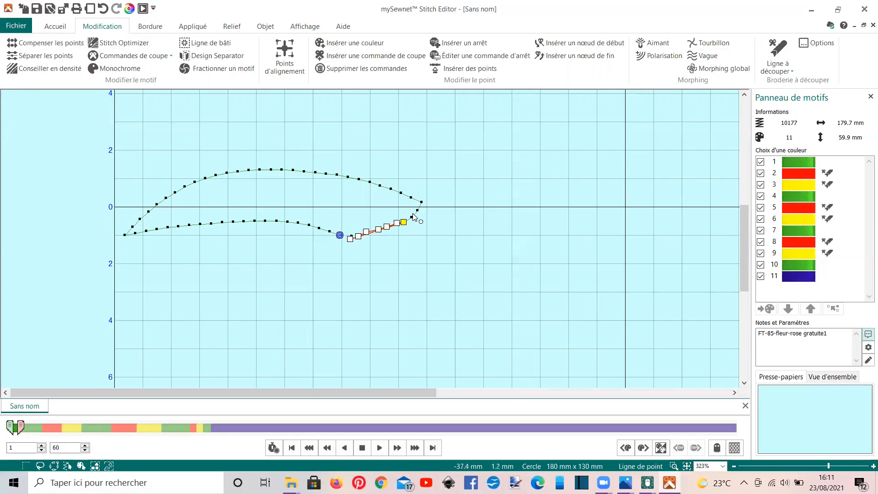
pyautogui.click(411, 215)
pyautogui.click(417, 211)
pyautogui.click(422, 202)
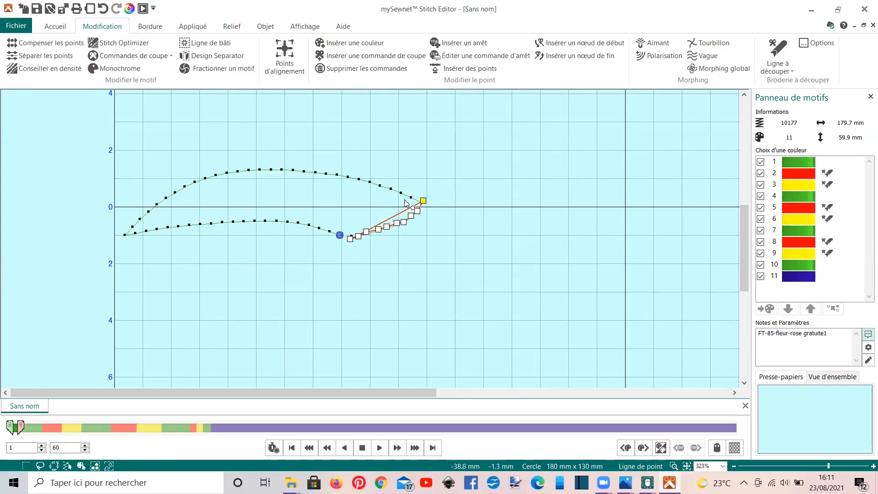
# Step: Continue the cutwork line from the right tip along the leaf's upper edge to above the starting point
pyautogui.click(410, 198)
pyautogui.click(400, 193)
pyautogui.click(391, 189)
pyautogui.click(379, 186)
pyautogui.click(369, 182)
pyautogui.click(361, 179)
pyautogui.click(348, 176)
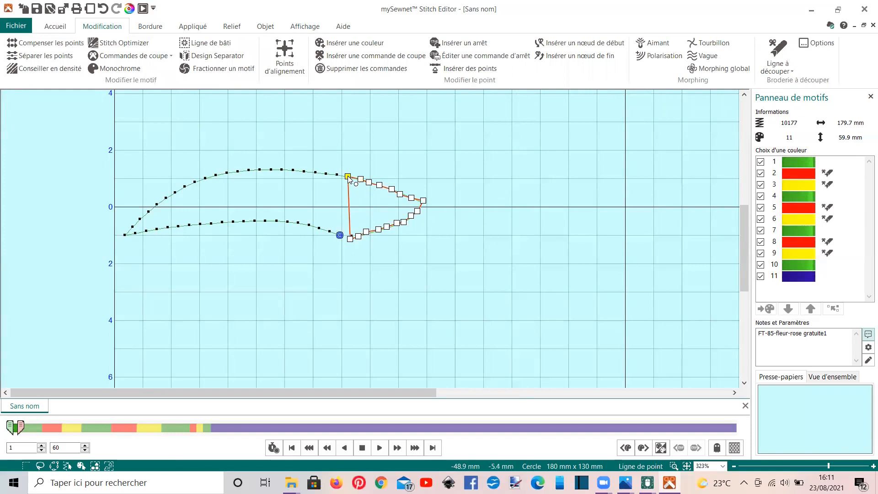
# Step: Continue the cutwork line along the leaf's upper edge, following the penetration points to the leaf's left tip
pyautogui.click(315, 171)
pyautogui.click(280, 170)
pyautogui.click(247, 170)
pyautogui.click(215, 174)
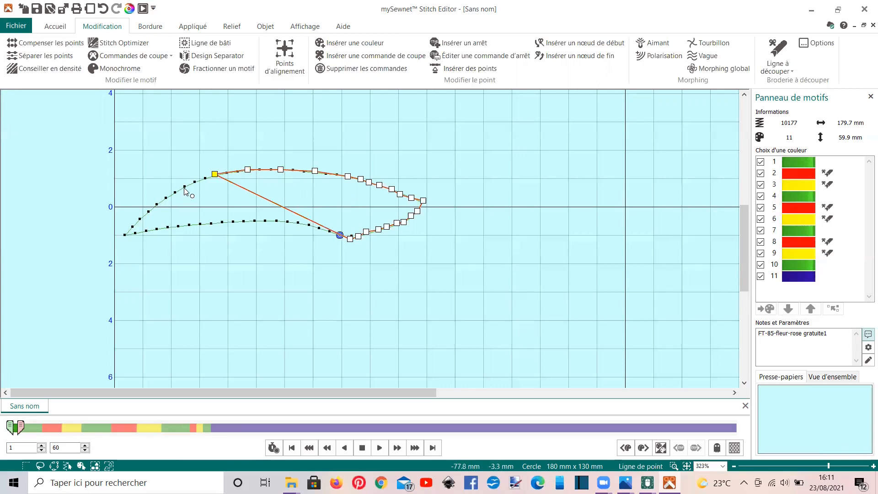
pyautogui.click(184, 188)
pyautogui.click(156, 205)
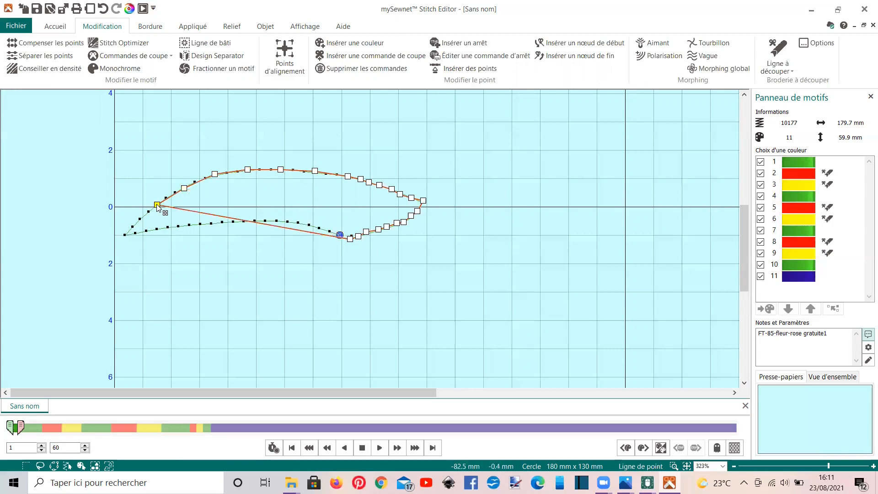
pyautogui.click(139, 220)
pyautogui.click(124, 235)
# Step: Trace the leaf's lower edge from the left tip back to the starting point and finish the cutwork line
pyautogui.click(136, 234)
pyautogui.click(145, 230)
pyautogui.click(156, 228)
pyautogui.click(169, 227)
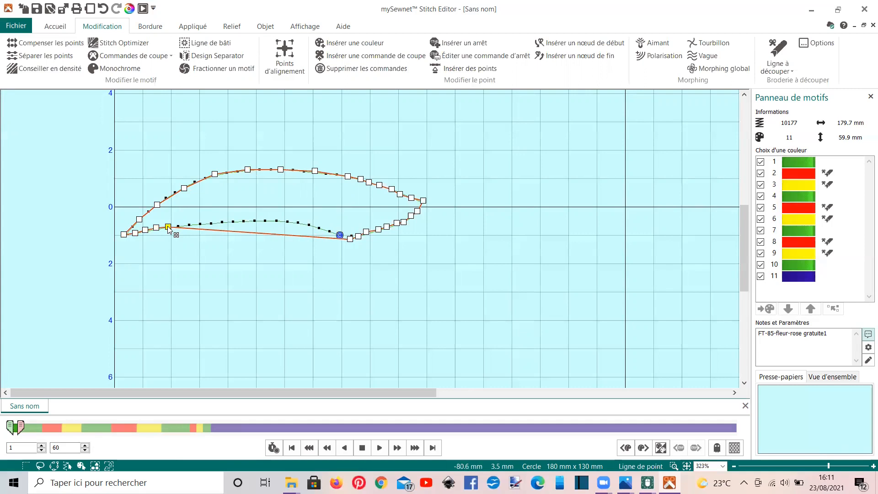
pyautogui.click(198, 223)
pyautogui.click(231, 221)
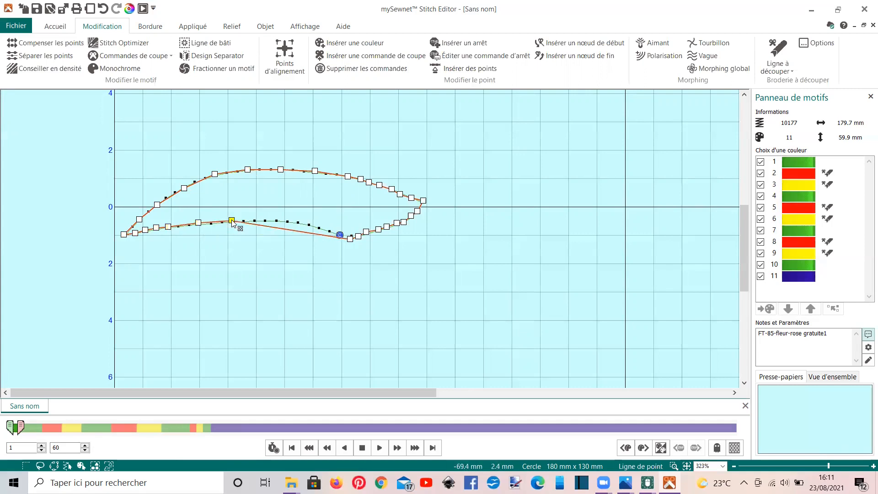
pyautogui.click(265, 220)
pyautogui.click(297, 223)
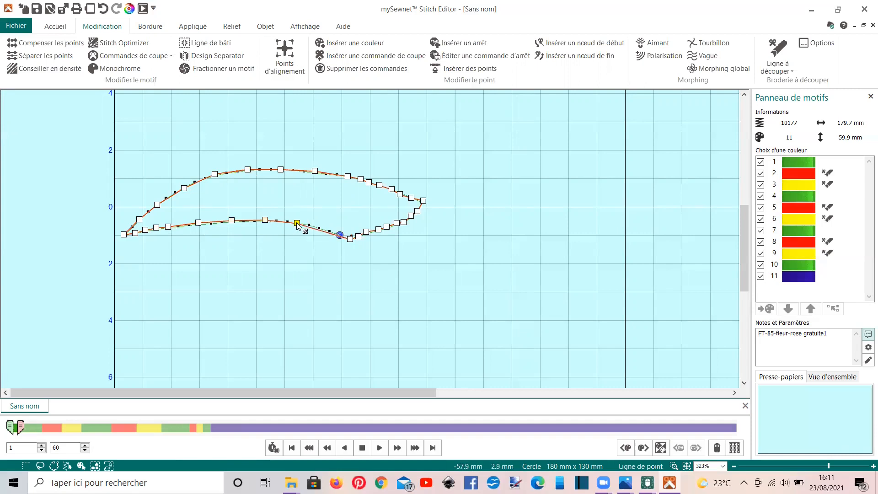
pyautogui.click(319, 228)
pyautogui.click(330, 232)
pyautogui.click(343, 235)
pyautogui.press('Return')
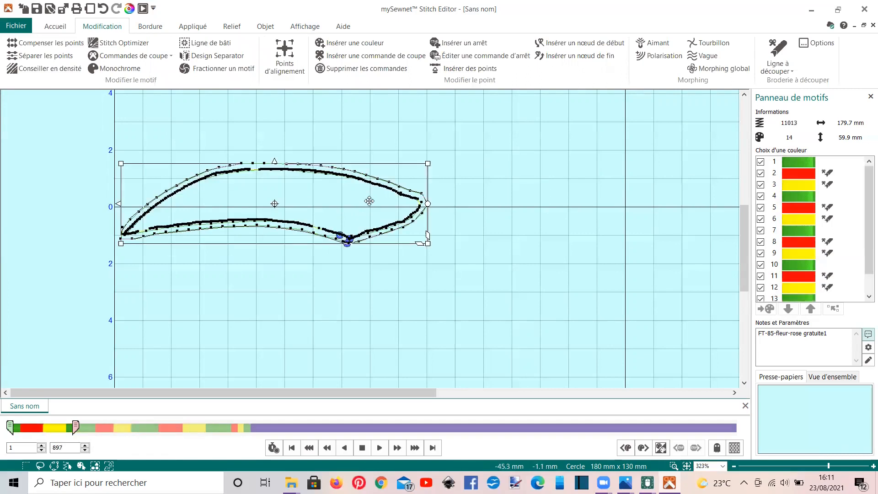
pyautogui.scroll(4, 376, 211)
pyautogui.scroll(-3, 376, 212)
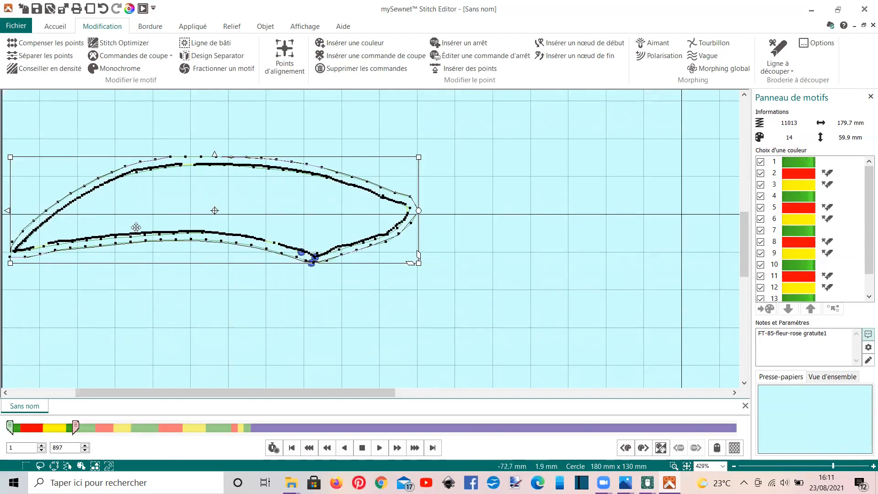
pyautogui.click(426, 297)
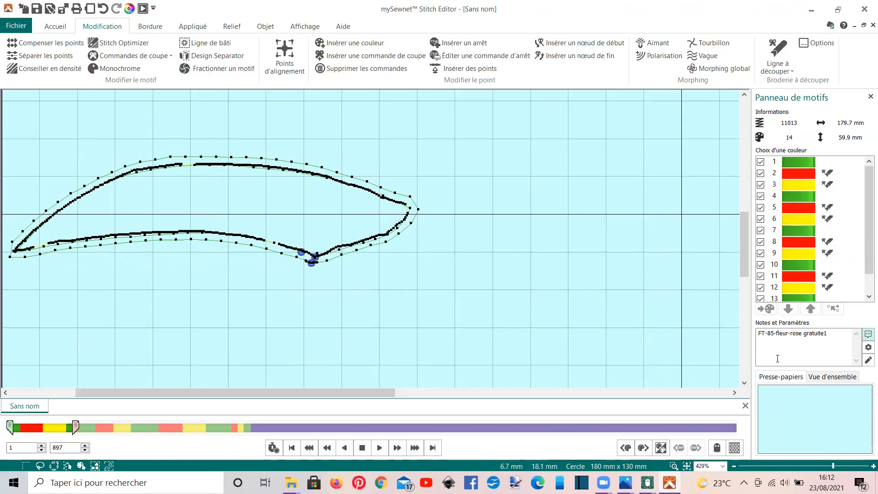
# Step: Make all stitches of the design visible again and display the whole rose motif in 3D
pyautogui.scroll(-1, 865, 247)
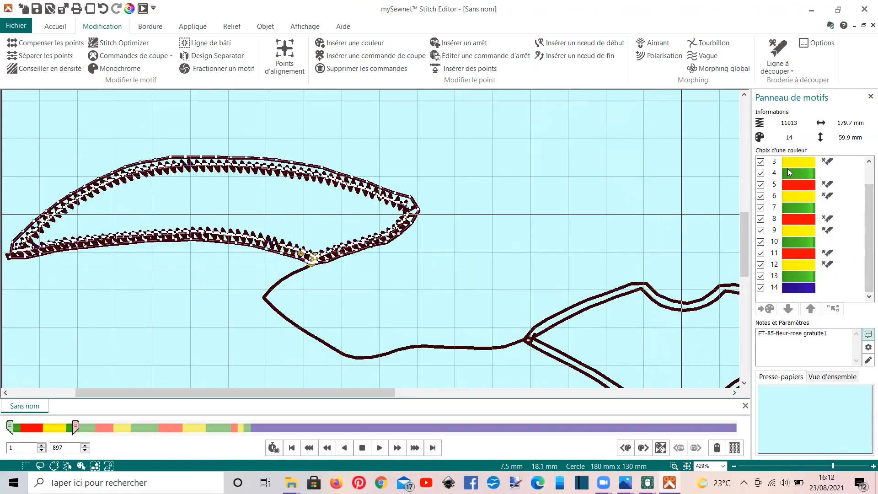
pyautogui.click(734, 449)
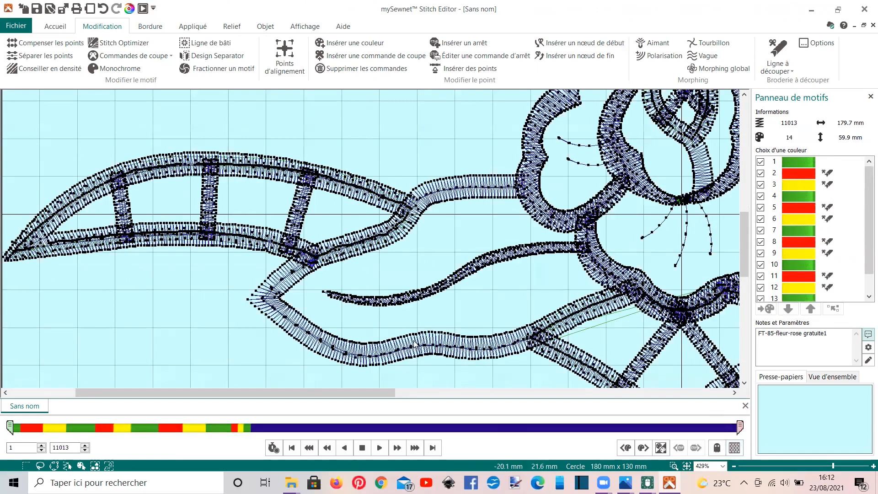
pyautogui.click(305, 25)
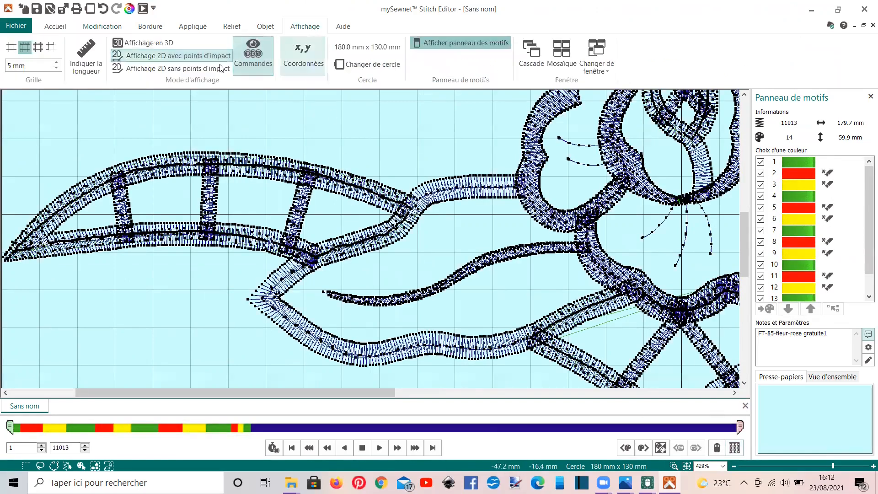
pyautogui.click(142, 42)
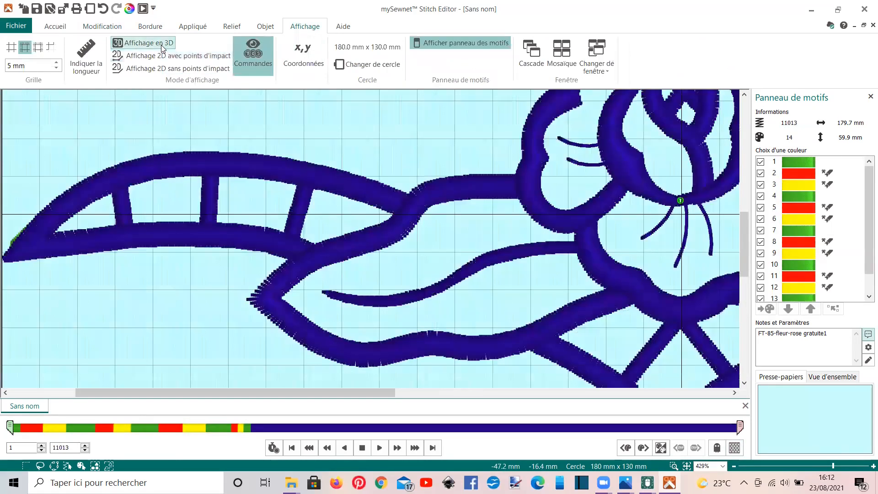
pyautogui.scroll(-5, 315, 219)
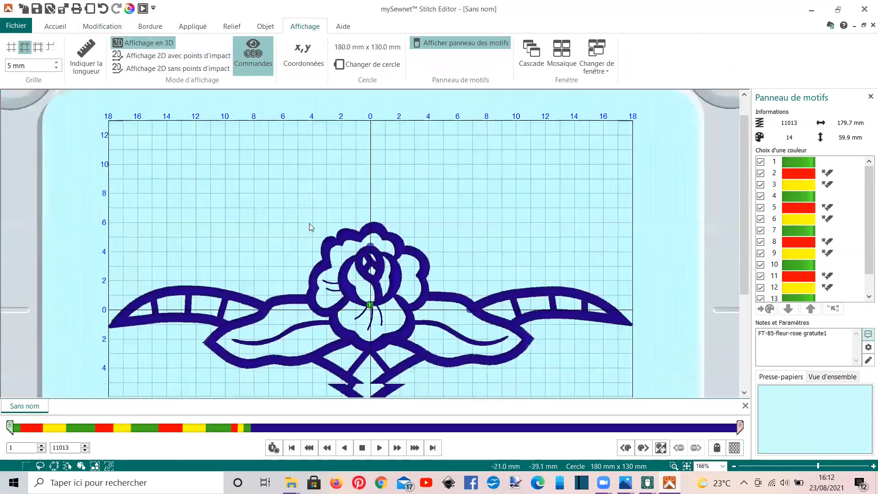
# Step: Play the design's stitch-out simulation at increased speed, with the left leaf enlarged
pyautogui.click(143, 8)
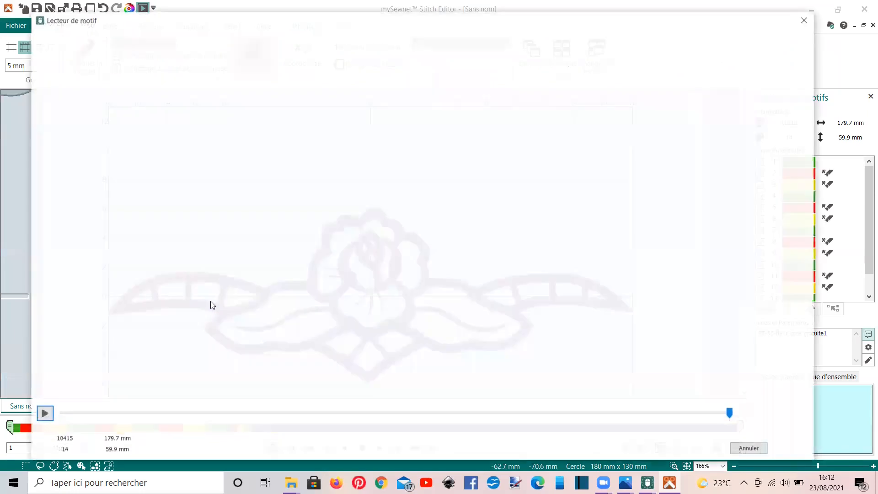
pyautogui.click(44, 414)
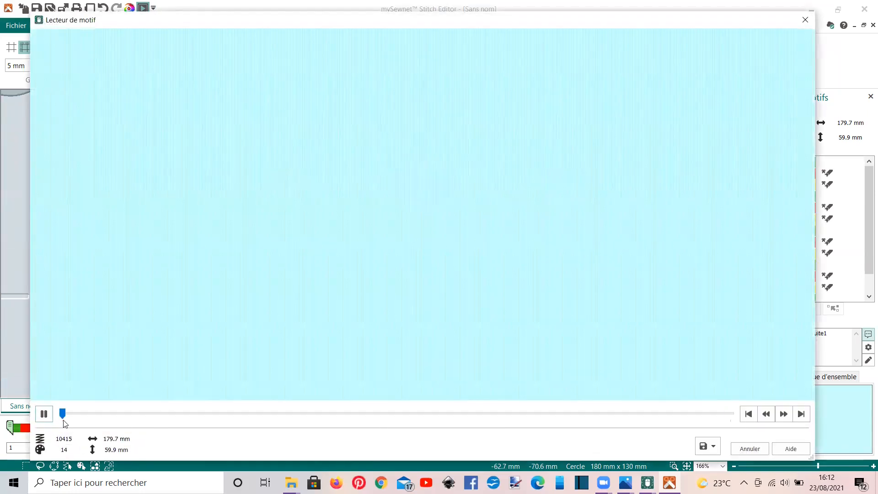
pyautogui.click(782, 414)
pyautogui.click(782, 414)
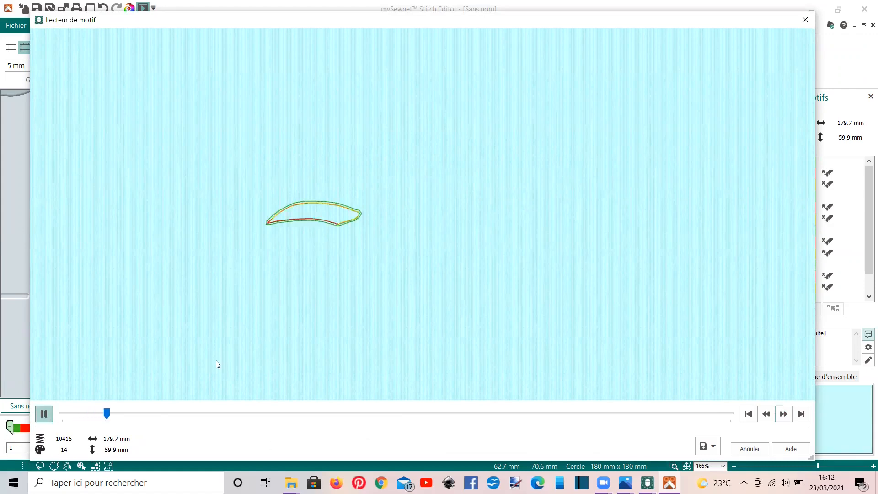
pyautogui.scroll(5, 208, 360)
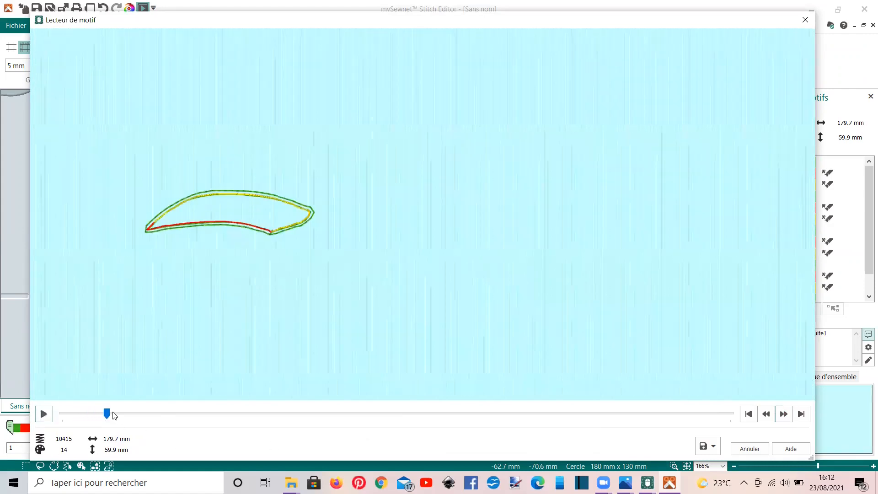
# Step: Examine the stitching order from the left leaf's cutwork lines through the satin borders in the simulation, and close the player
pyautogui.moveTo(106, 414); pyautogui.dragTo(71, 418)
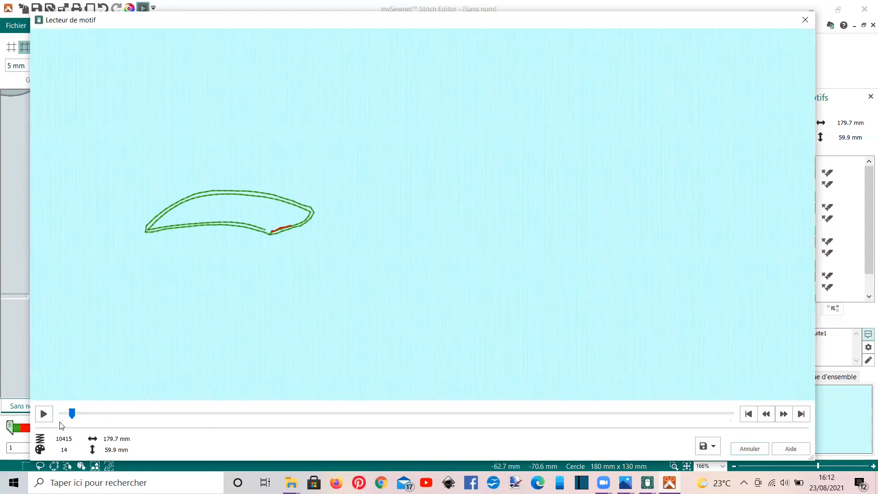
pyautogui.moveTo(75, 413)
pyautogui.mouseDown()
pyautogui.moveTo(171, 426)
pyautogui.moveTo(114, 417)
pyautogui.moveTo(123, 417)
pyautogui.mouseUp()
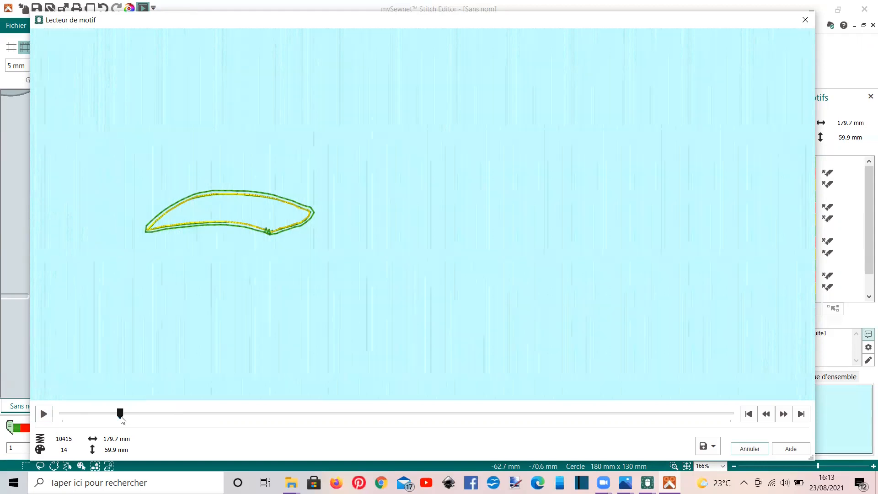
pyautogui.moveTo(121, 416); pyautogui.dragTo(195, 411)
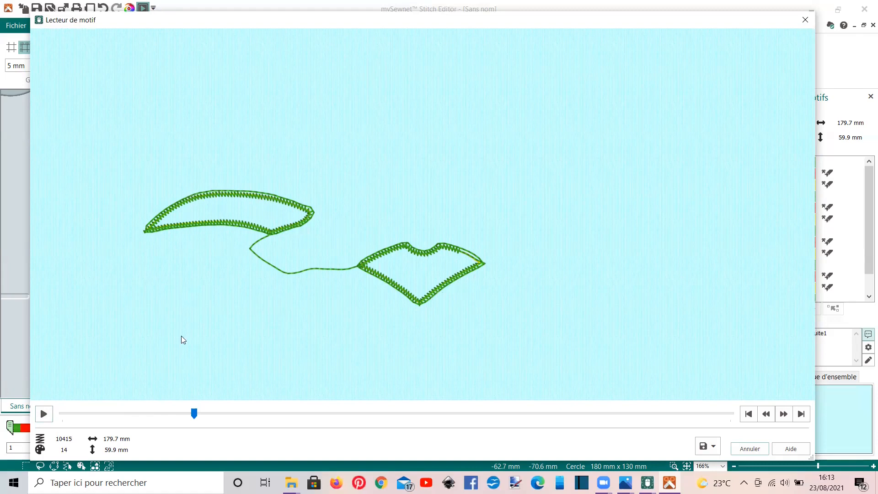
pyautogui.moveTo(194, 414); pyautogui.dragTo(273, 417)
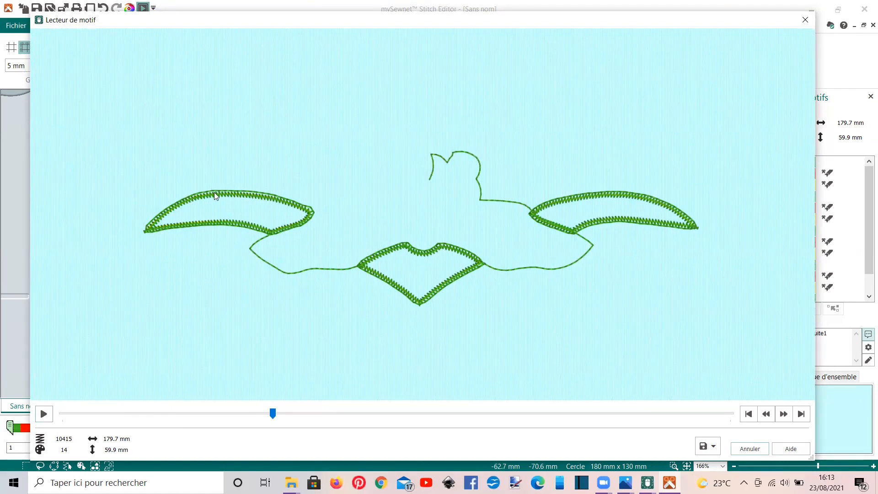
pyautogui.moveTo(273, 414); pyautogui.dragTo(433, 410)
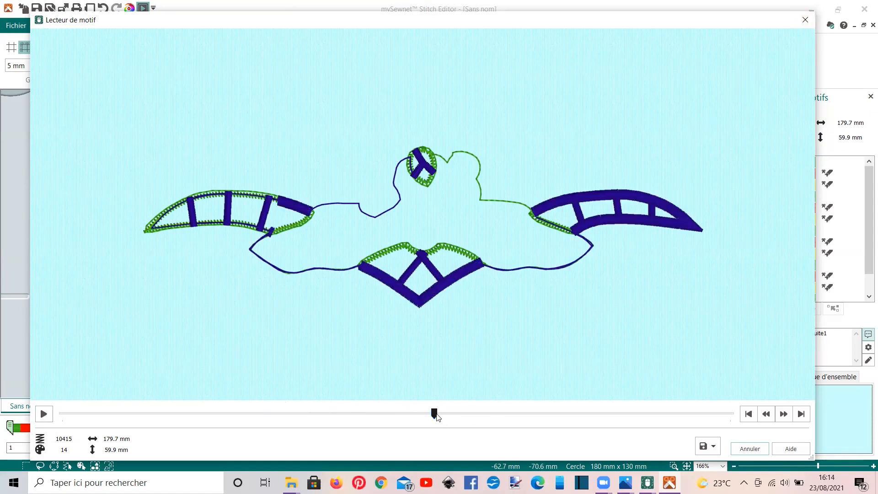
pyautogui.moveTo(433, 413); pyautogui.dragTo(193, 414)
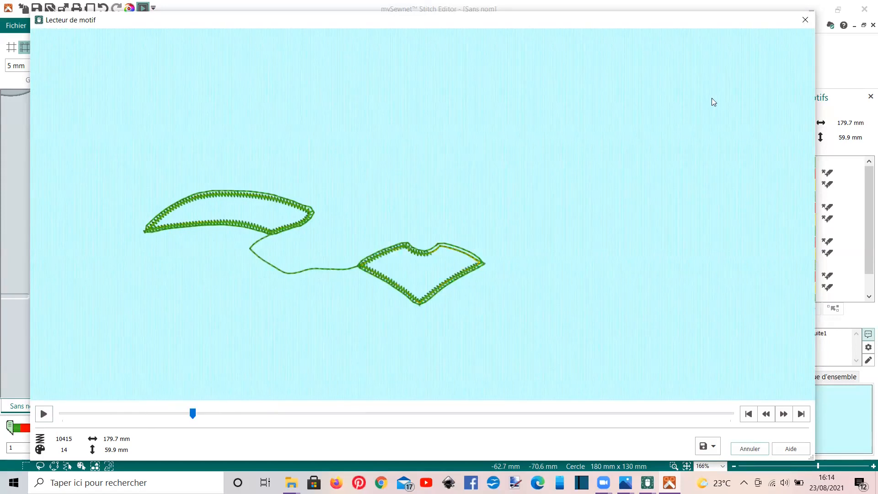
pyautogui.click(804, 21)
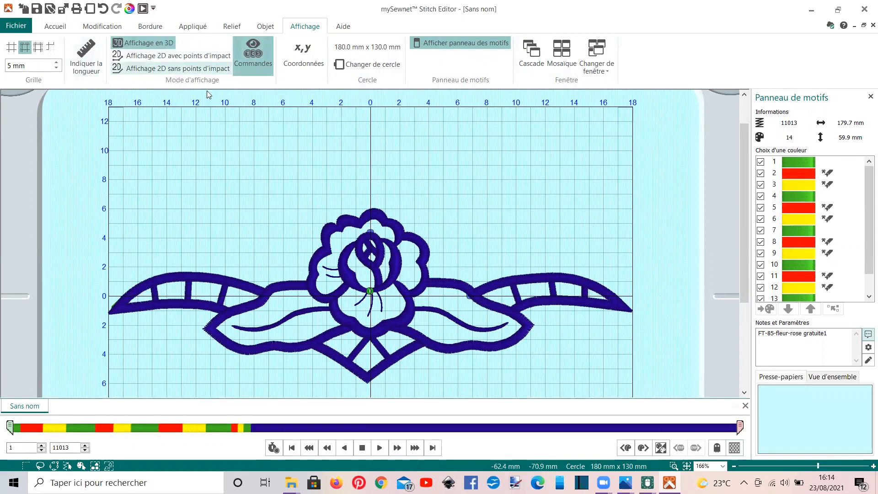
# Step: Move the lower central motif's red cutwork block from position 5 up to position 3 in the colour order
pyautogui.click(801, 210)
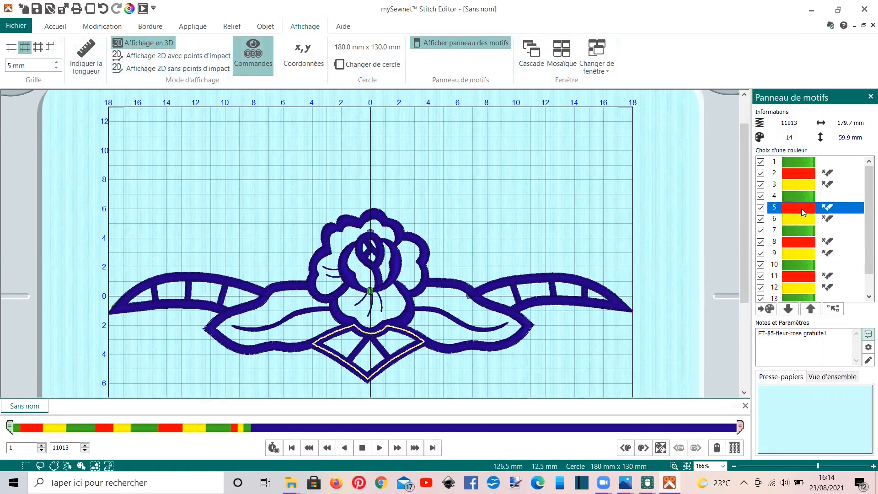
pyautogui.click(810, 309)
pyautogui.click(810, 309)
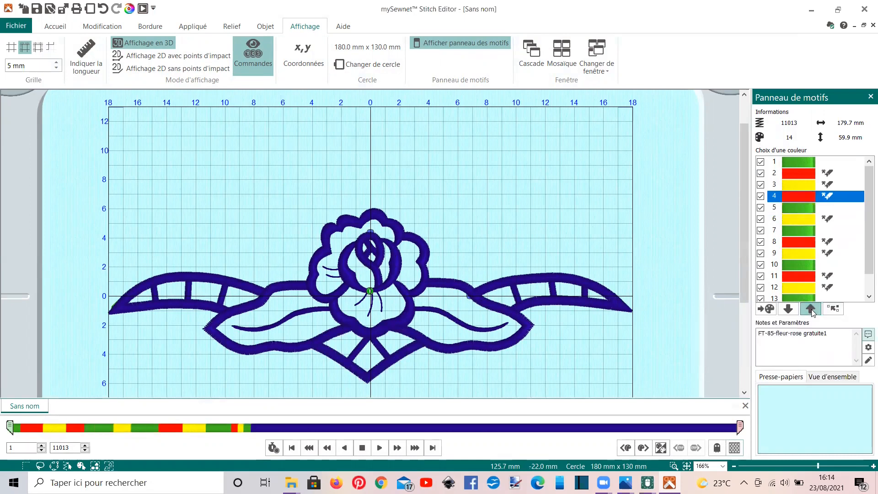
# Step: Move the right leaf's red cutwork block from position 8 up to position 4 in the colour order
pyautogui.click(804, 242)
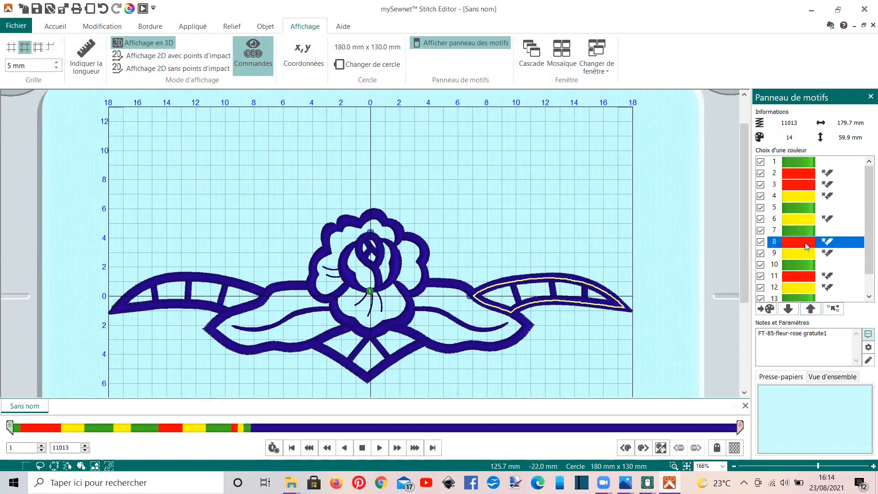
pyautogui.click(810, 308)
pyautogui.click(810, 308)
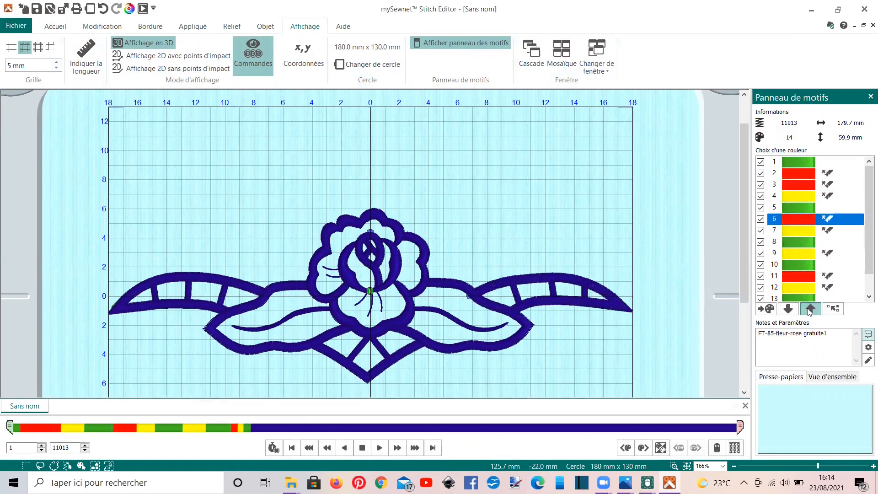
pyautogui.click(810, 309)
pyautogui.click(809, 309)
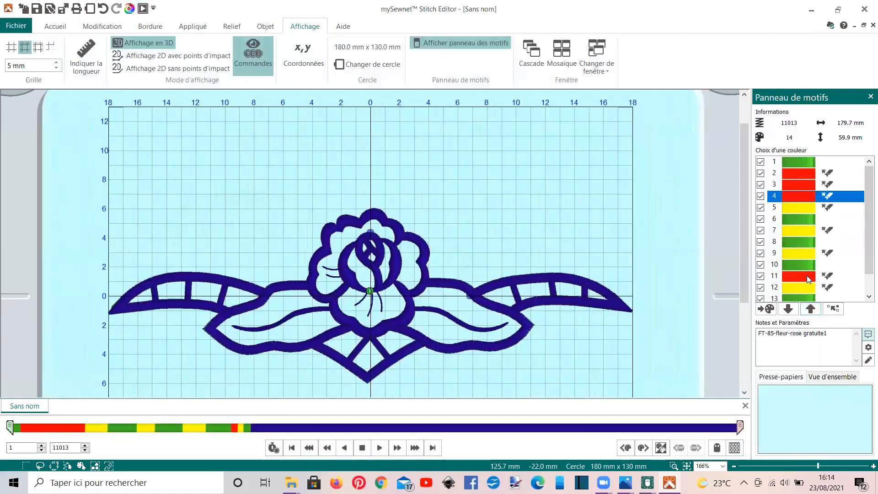
# Step: Move the last red cutwork block from position 11 up to position 5, completing the group of red blocks
pyautogui.click(808, 279)
pyautogui.click(810, 309)
pyautogui.click(810, 309)
pyautogui.click(809, 309)
pyautogui.click(809, 309)
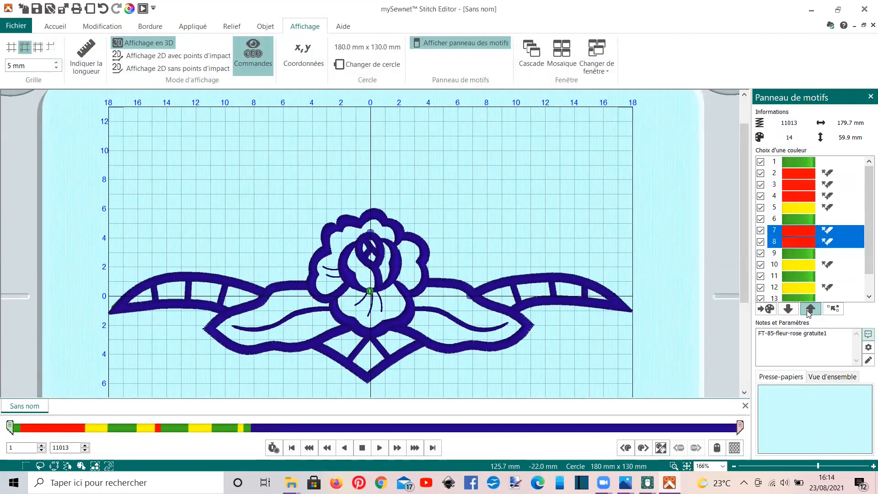
pyautogui.click(809, 309)
pyautogui.click(809, 309)
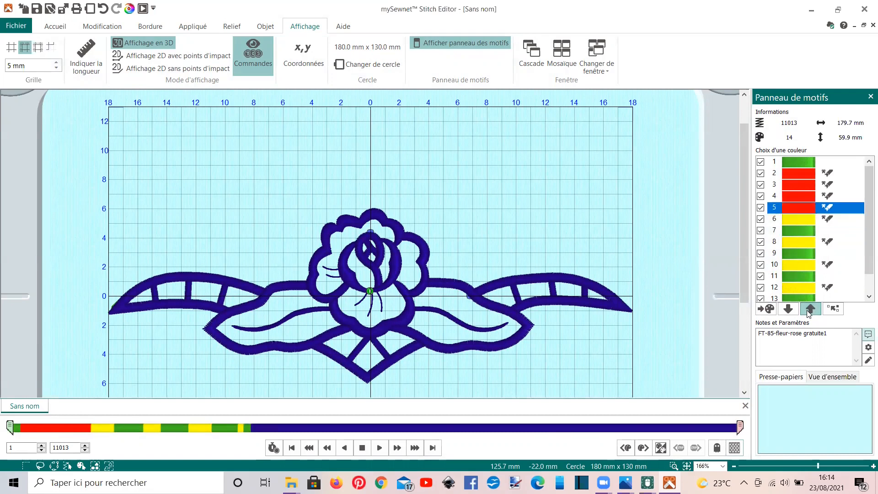
# Step: Move the yellow cutwork blocks at positions 8 and 10 up to positions 7 and 8 in the colour order
pyautogui.click(806, 241)
pyautogui.click(809, 309)
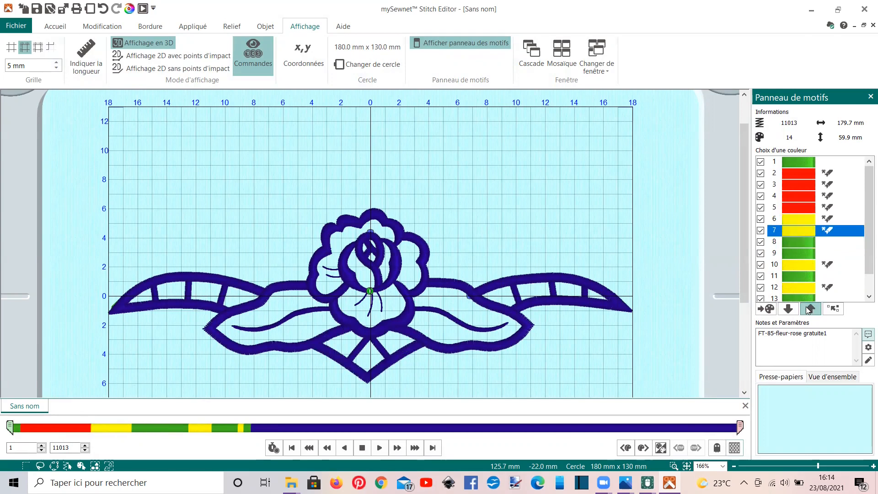
pyautogui.click(795, 265)
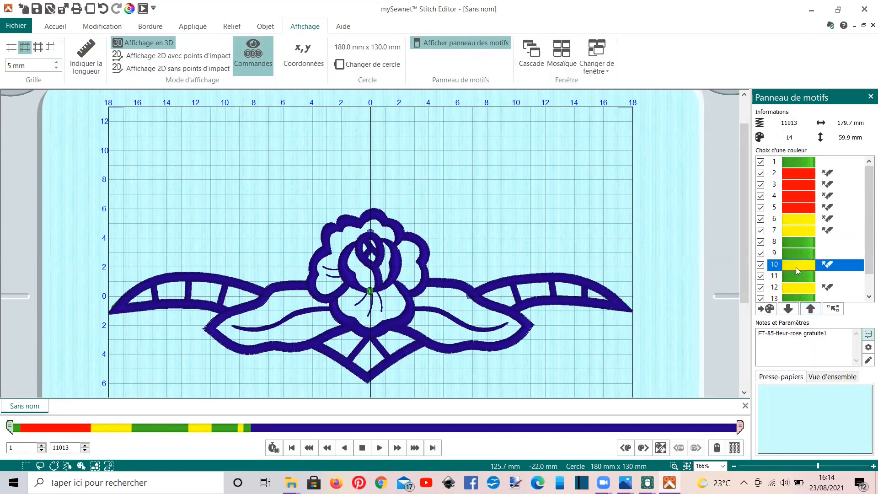
pyautogui.click(814, 310)
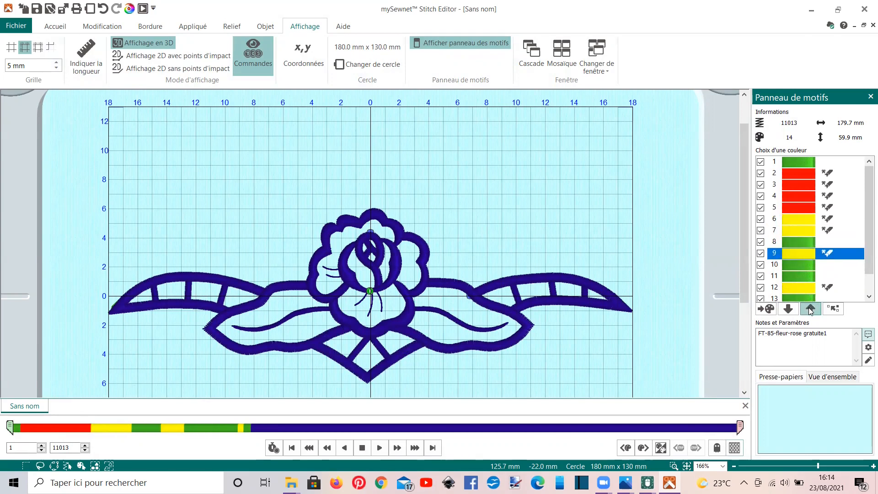
pyautogui.click(811, 311)
# Step: Move the last yellow cutwork block from position 12 up to position 9, completing the group of yellow blocks
pyautogui.click(806, 288)
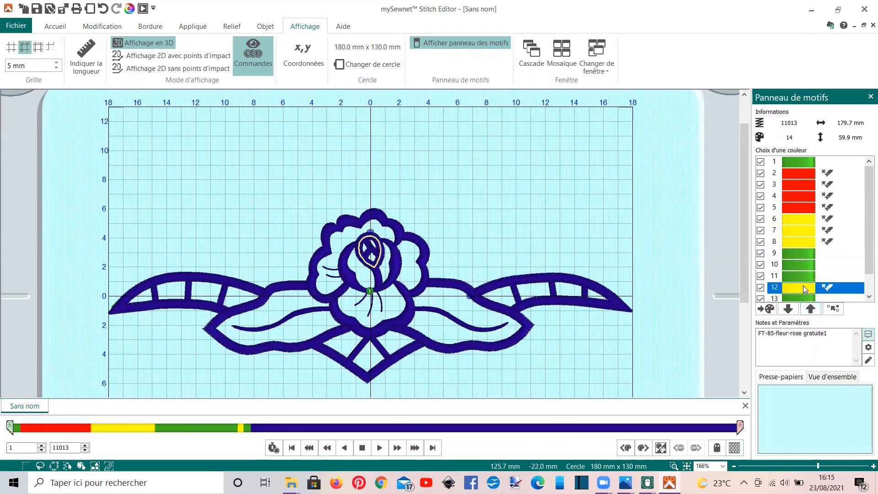
pyautogui.click(811, 311)
pyautogui.click(812, 311)
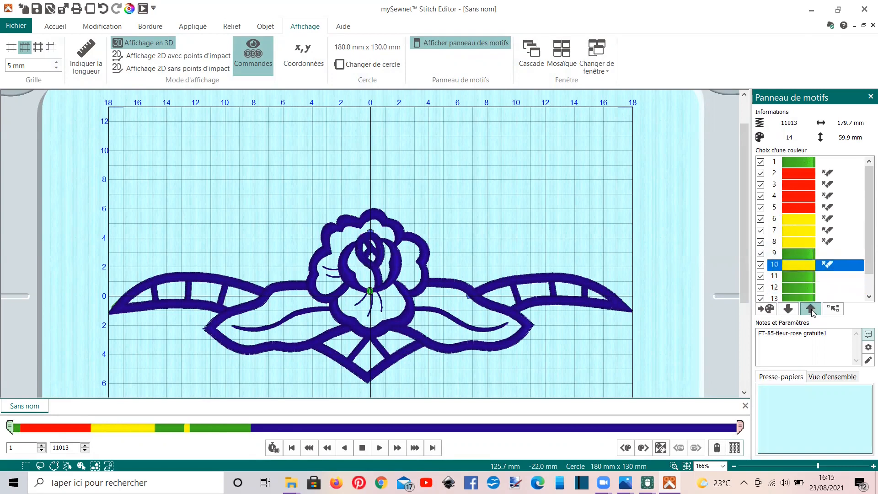
pyautogui.click(811, 311)
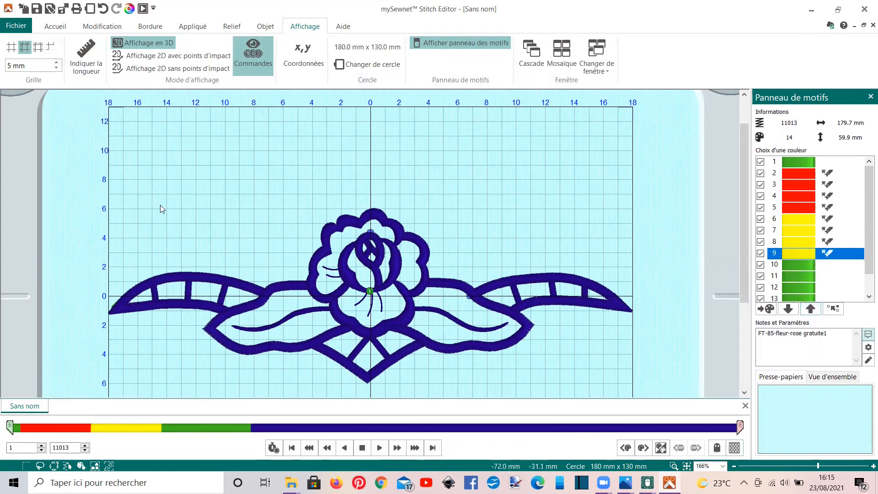
# Step: Run Stitch Optimizer on the whole rose design and dismiss its completion message
pyautogui.scroll(-1, 160, 205)
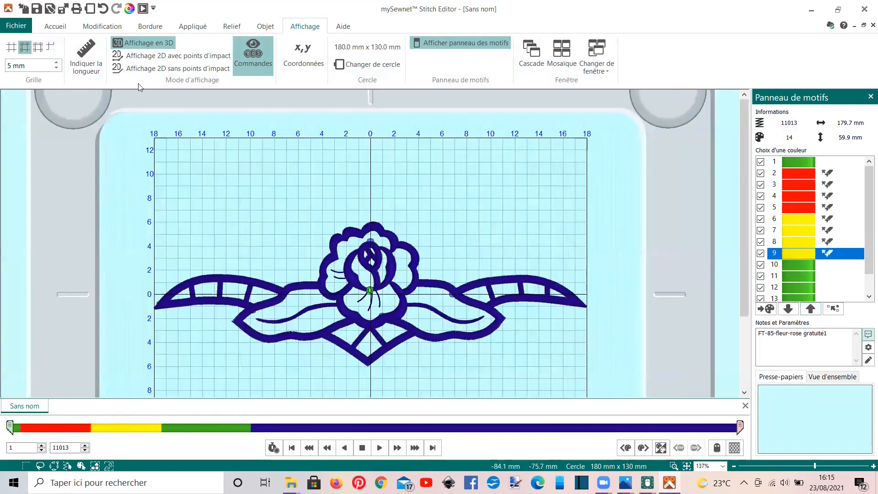
pyautogui.click(113, 31)
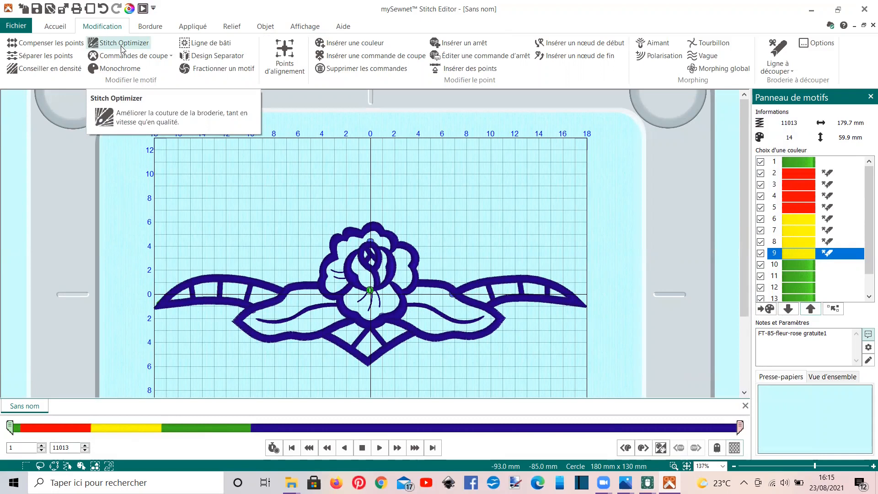
pyautogui.click(122, 48)
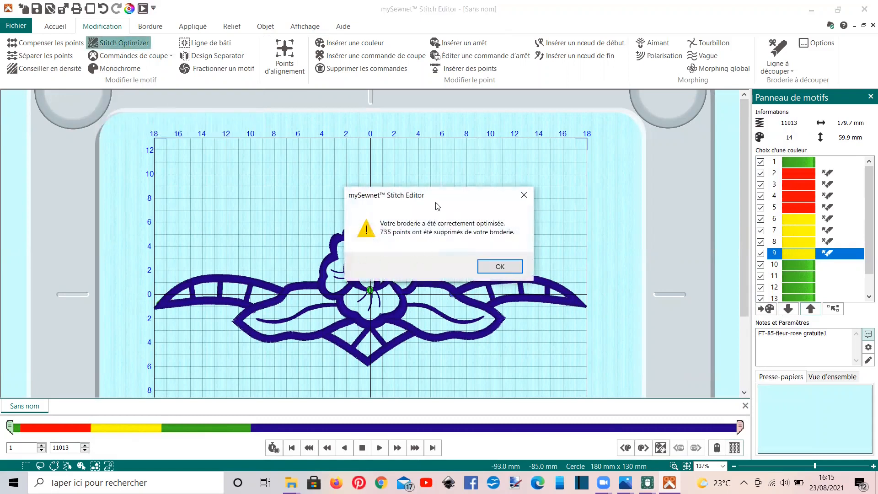
pyautogui.click(501, 268)
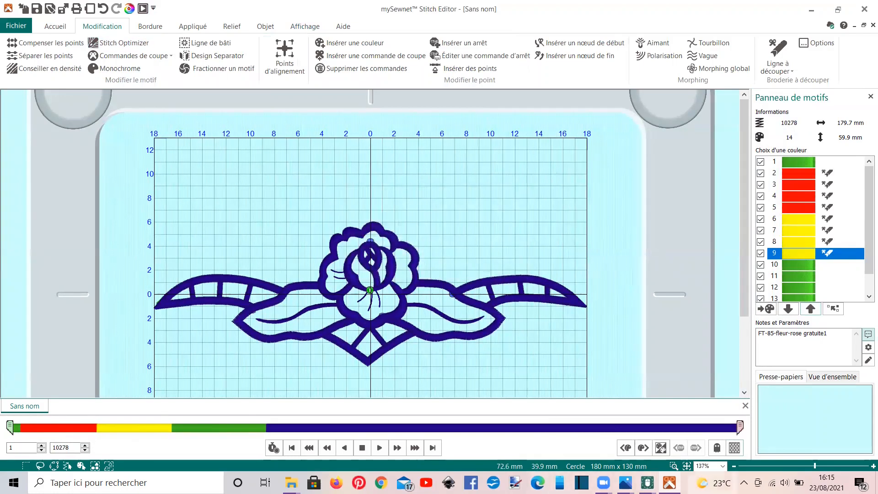
# Step: Switch to the ROSE COTE DROIT REALISE window in mySewnet Embroidery, finish the Stitch Editor session and apply ColorSort to the design
pyautogui.moveTo(646, 481)
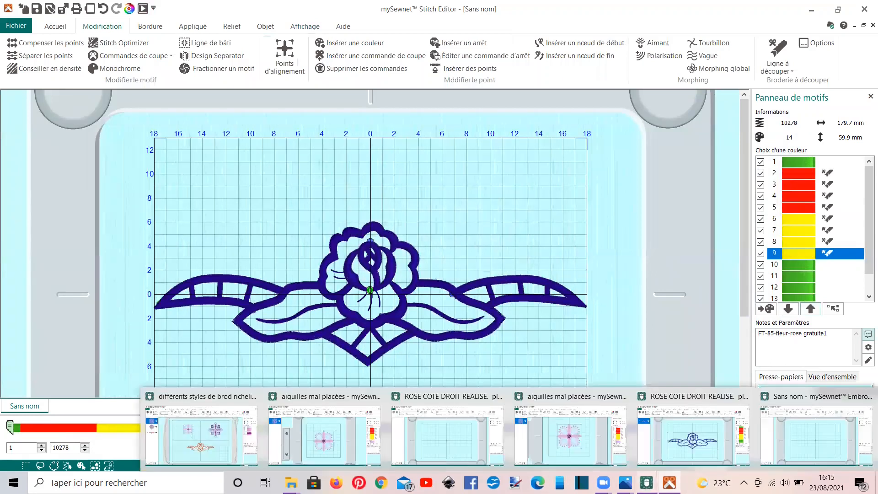
pyautogui.click(663, 441)
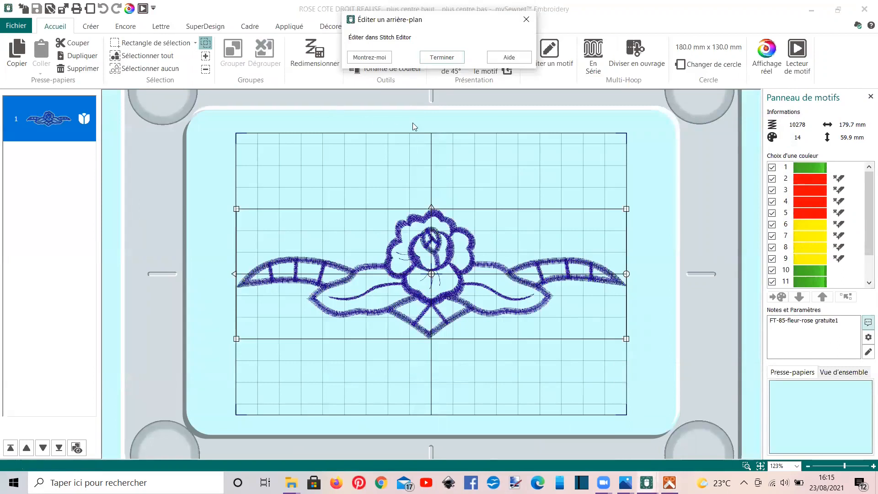
pyautogui.click(441, 57)
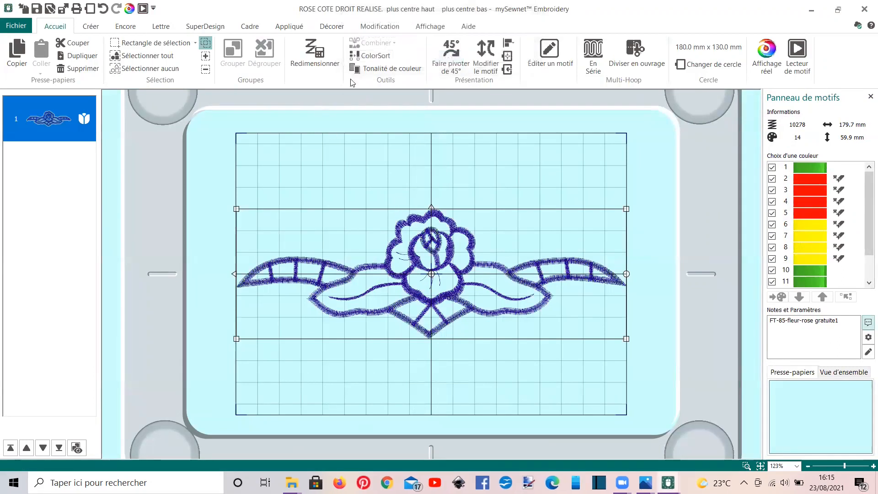
pyautogui.click(366, 59)
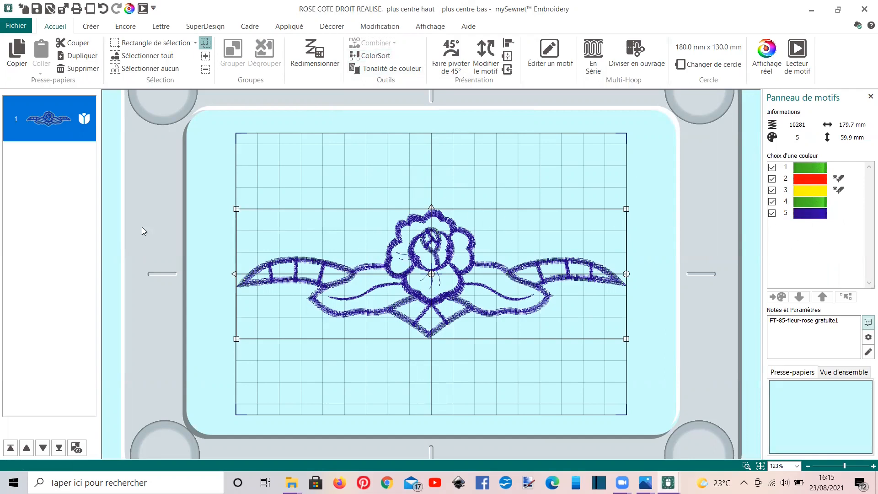
# Step: Reopen the rose design in mySewnet Stitch Editor and move the first green block from position 1 down to position 3
pyautogui.rightClick(90, 122)
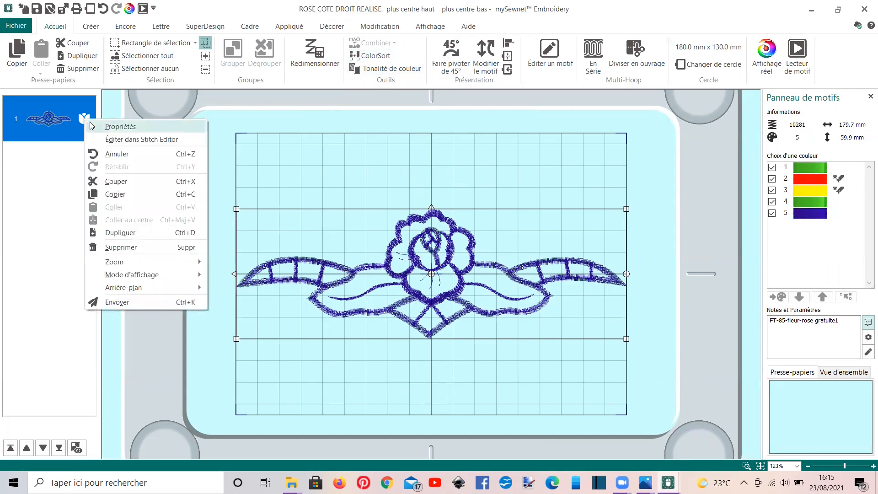
pyautogui.click(107, 141)
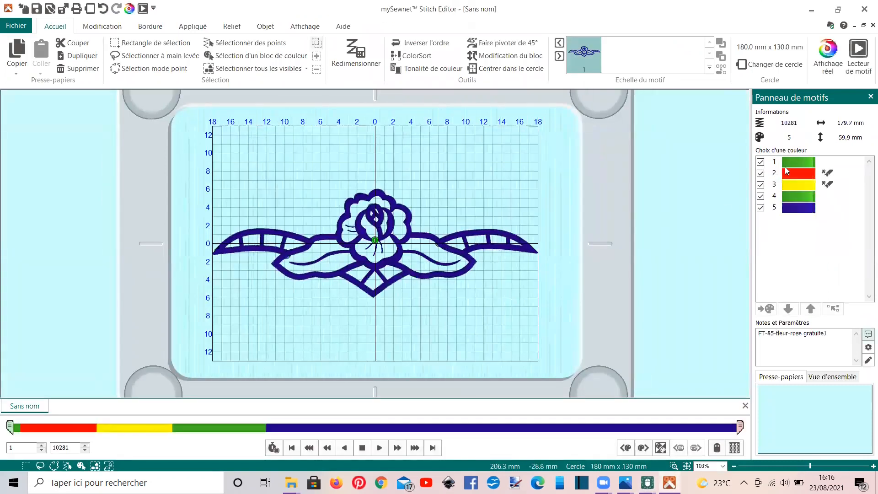
pyautogui.click(792, 165)
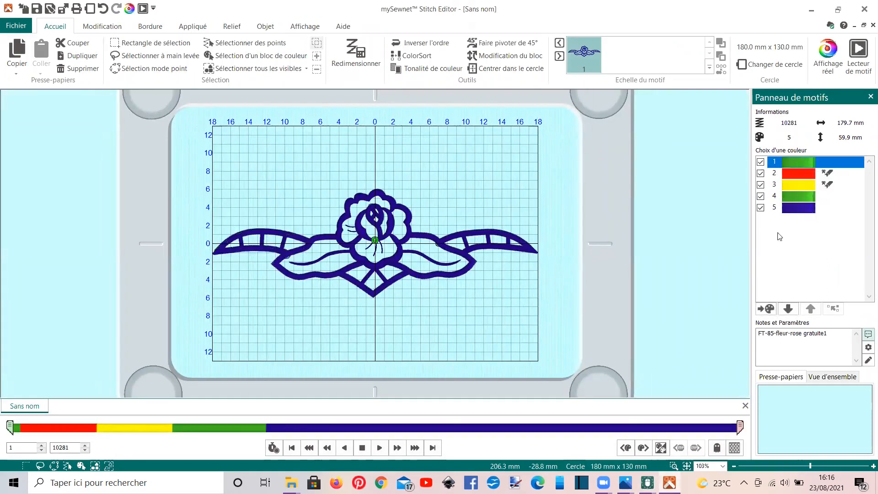
pyautogui.click(789, 309)
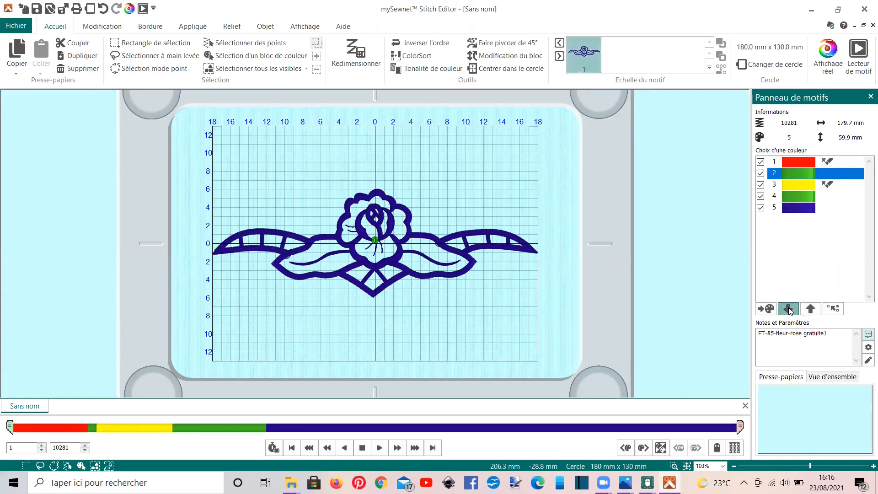
pyautogui.click(789, 308)
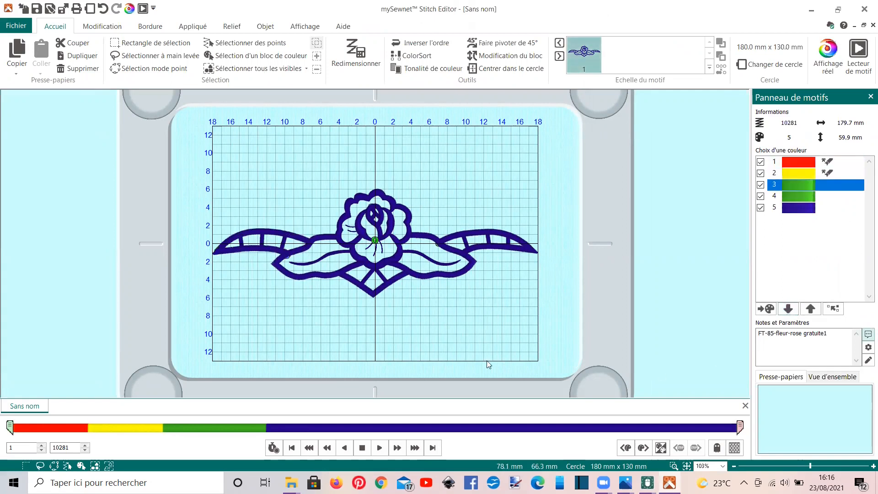
# Step: Return the reordered design to mySewnet Embroidery, end the editing session and run ColorSort again to merge the adjacent green blocks
pyautogui.click(646, 482)
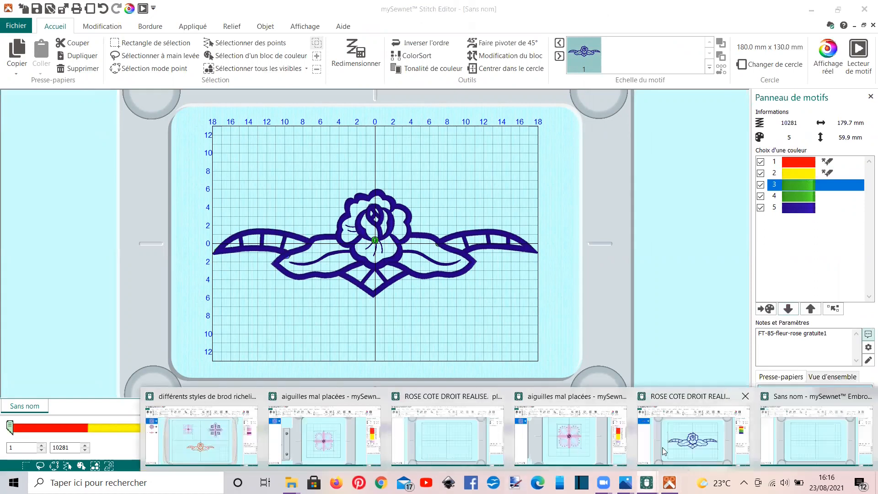
pyautogui.click(662, 447)
pyautogui.click(446, 57)
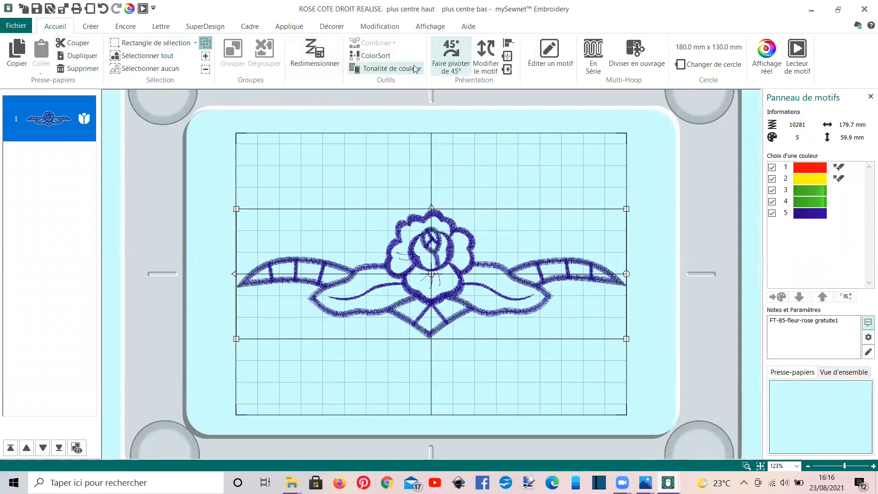
pyautogui.click(387, 58)
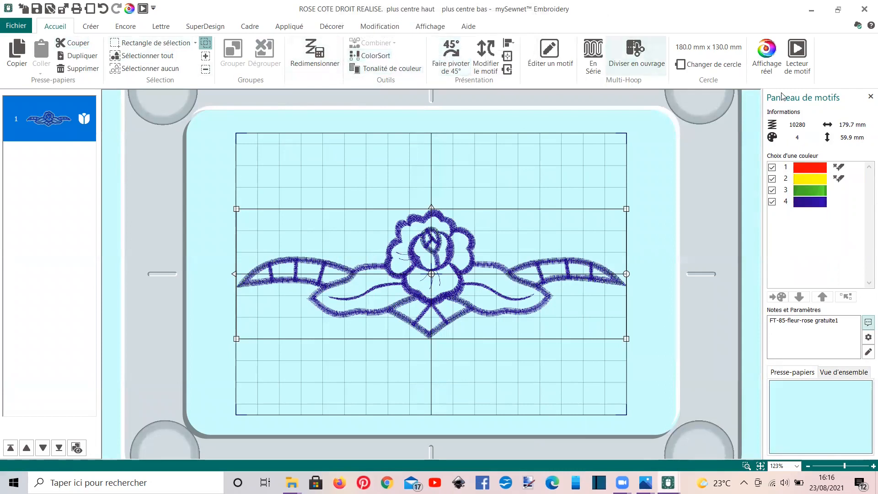
# Step: Examine the stitching order from the cutwork lines to the finished satin borders in the design player, and close it
pyautogui.click(797, 53)
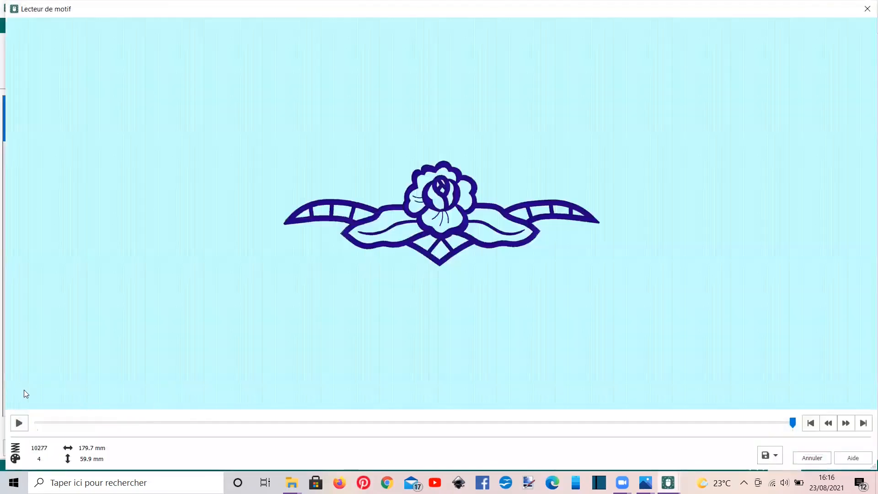
pyautogui.click(23, 421)
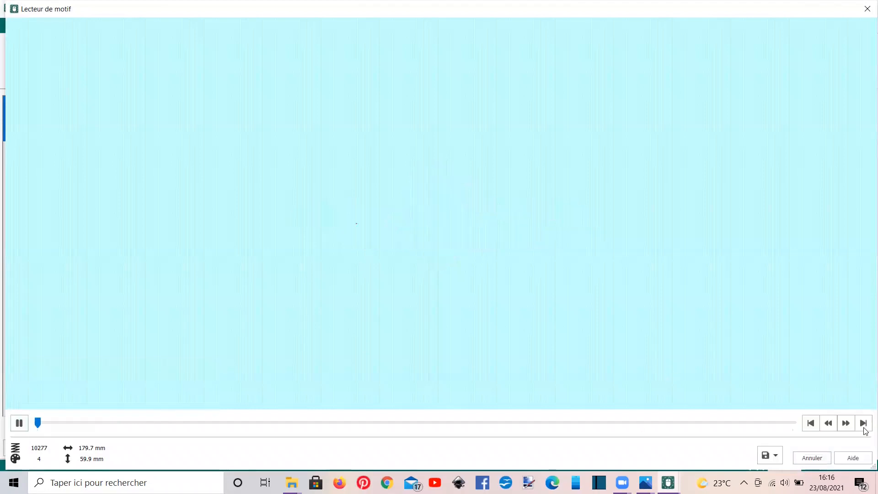
pyautogui.click(845, 424)
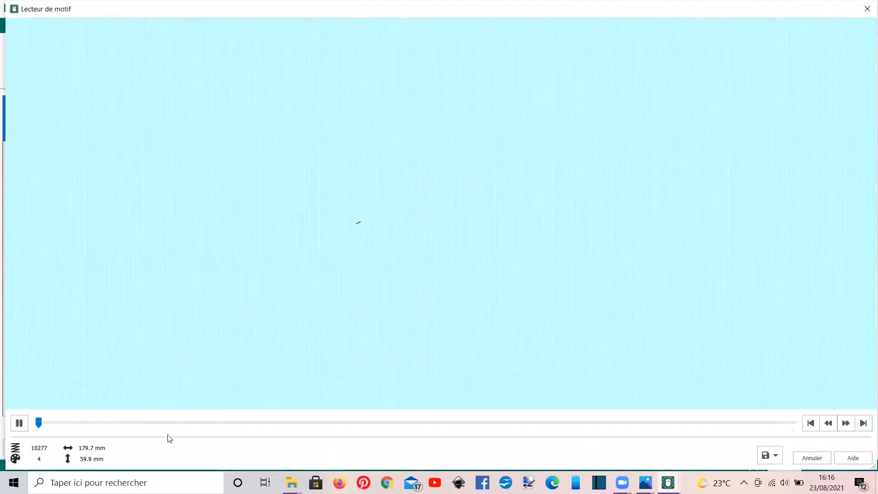
pyautogui.click(19, 424)
pyautogui.moveTo(43, 425)
pyautogui.mouseDown()
pyautogui.moveTo(86, 435)
pyautogui.moveTo(220, 429)
pyautogui.mouseUp()
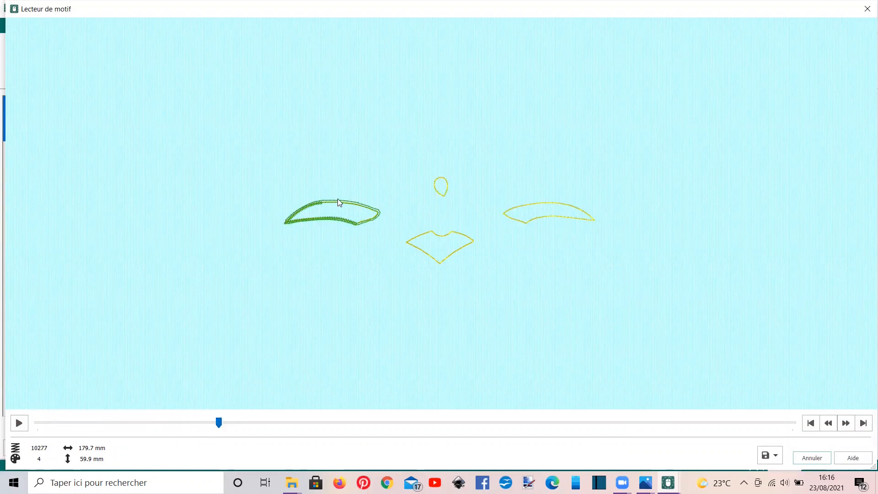
pyautogui.moveTo(219, 422); pyautogui.dragTo(545, 454)
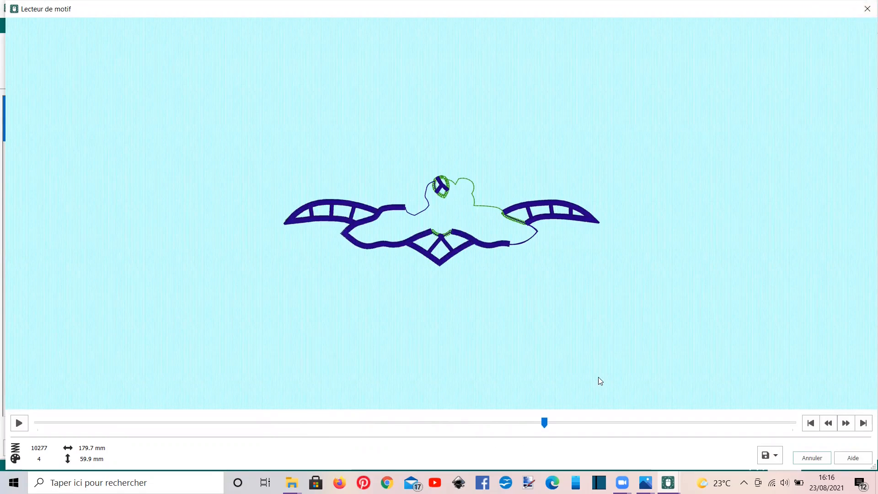
pyautogui.moveTo(546, 424); pyautogui.dragTo(795, 429)
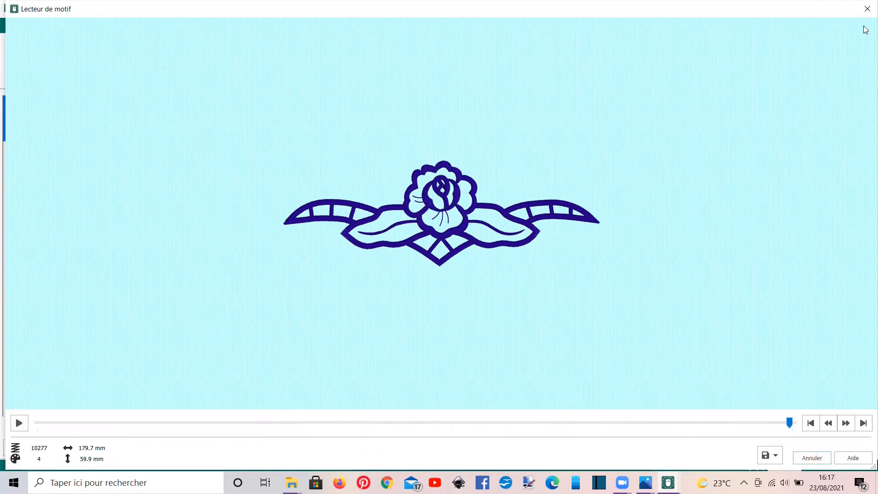
pyautogui.click(867, 9)
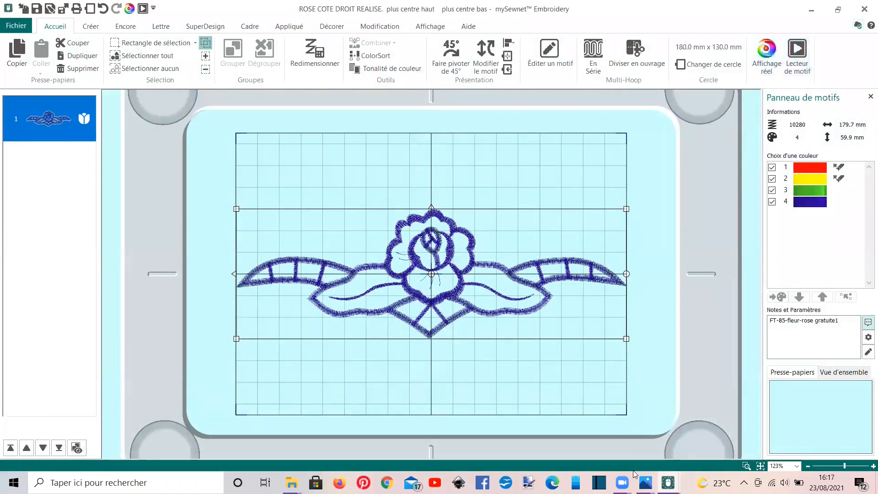
# Step: Switch to Photos to examine the cut-out openings in the fabric in DSC_1151.jpg, and close the picture
pyautogui.moveTo(644, 482)
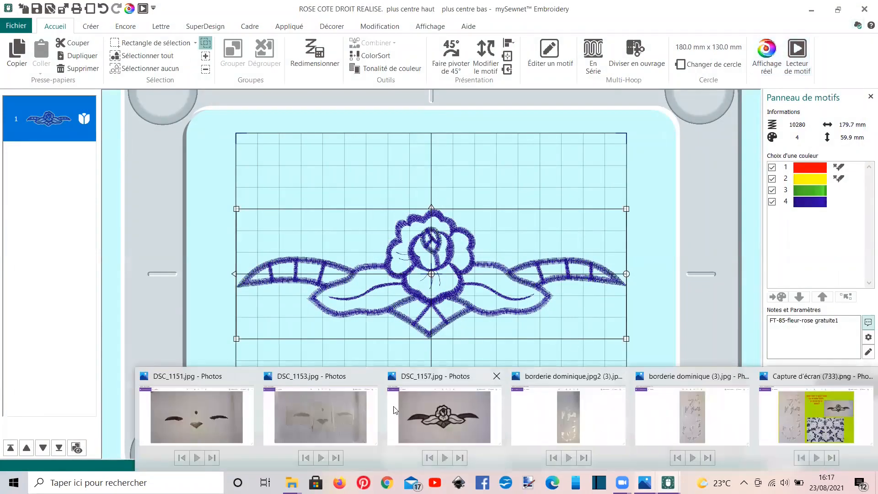
pyautogui.click(222, 403)
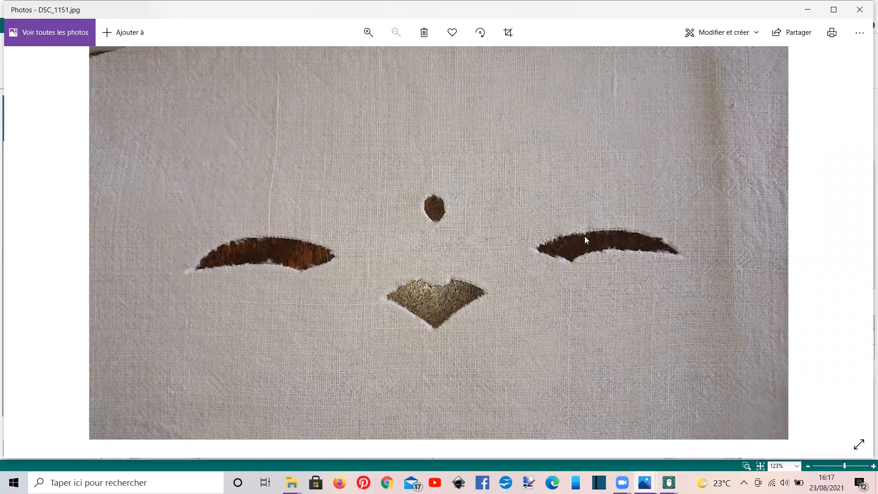
pyautogui.click(860, 10)
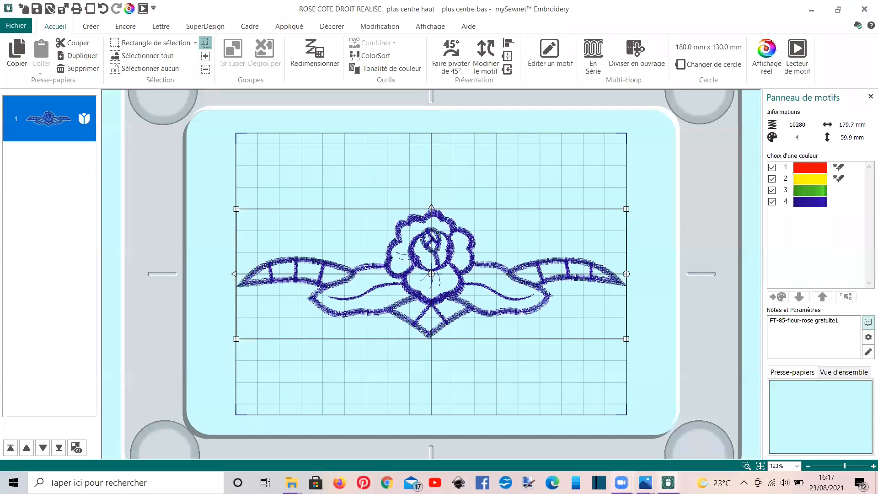
# Step: Open DSC_1153.jpg in Photos and examine the stabilizer pieces placed over the cut-out openings
pyautogui.moveTo(622, 482)
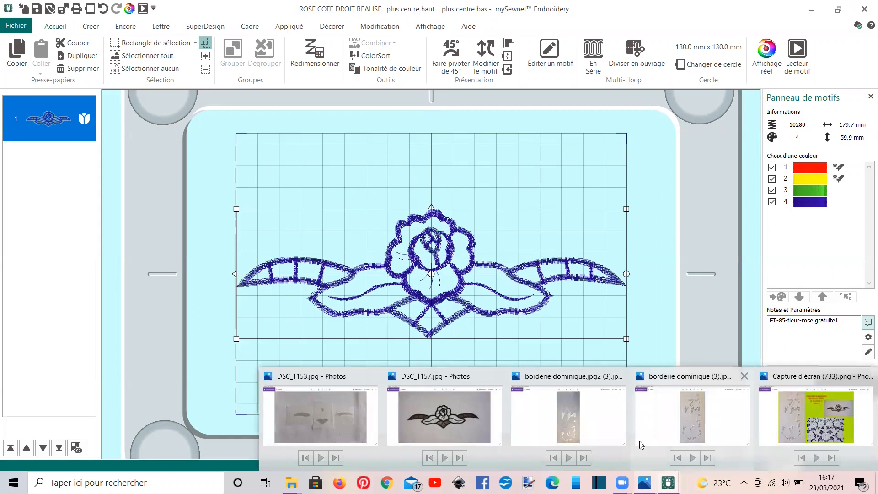
pyautogui.click(352, 423)
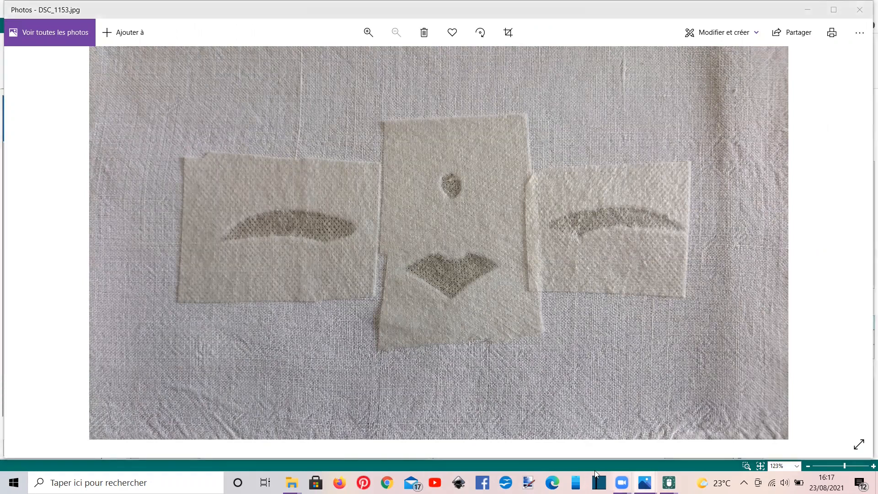
pyautogui.moveTo(644, 482)
pyautogui.click(275, 416)
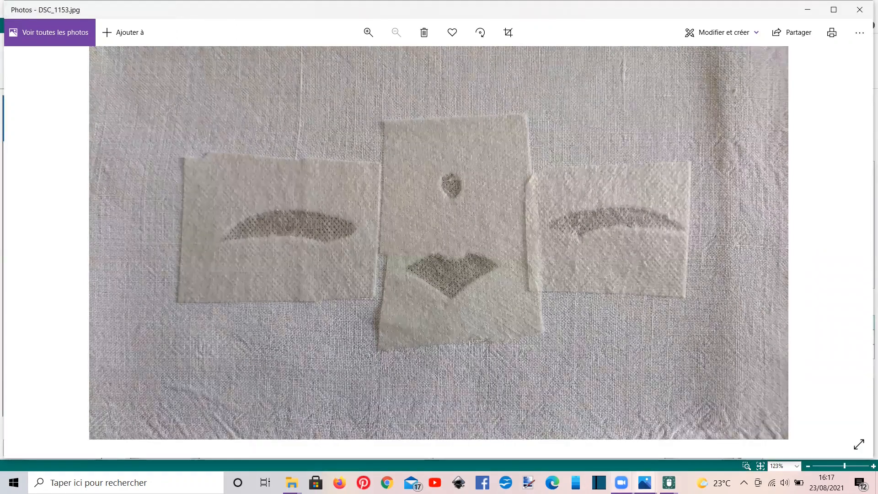
# Step: Examine the finished rose embroidery in DSC_1157.jpg and the title image in Capture d'écran (733).png in Photos
pyautogui.moveTo(644, 482)
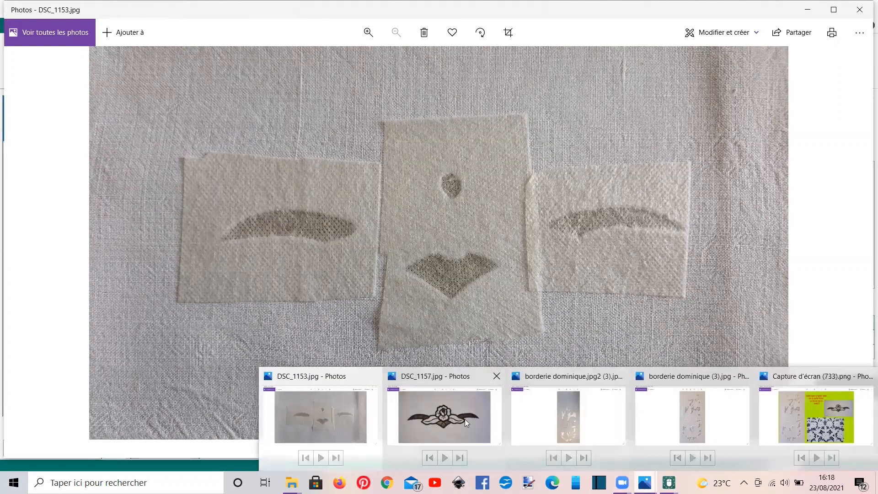
pyautogui.click(464, 402)
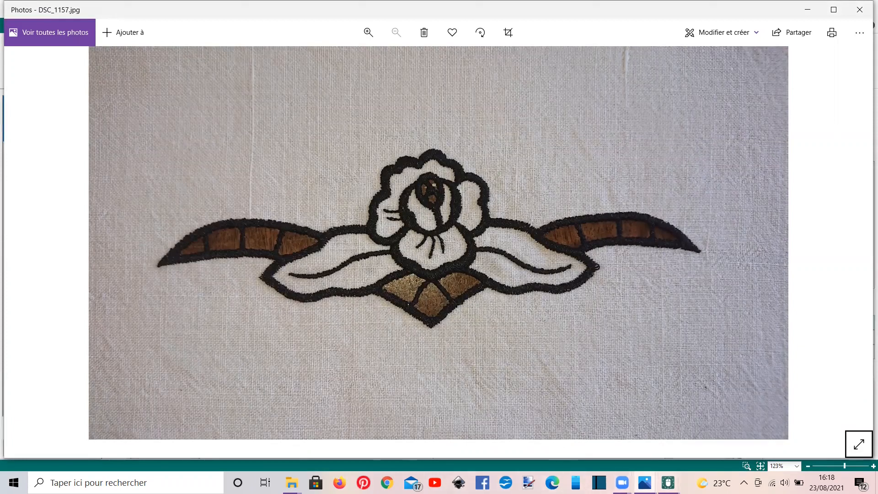
pyautogui.moveTo(670, 478)
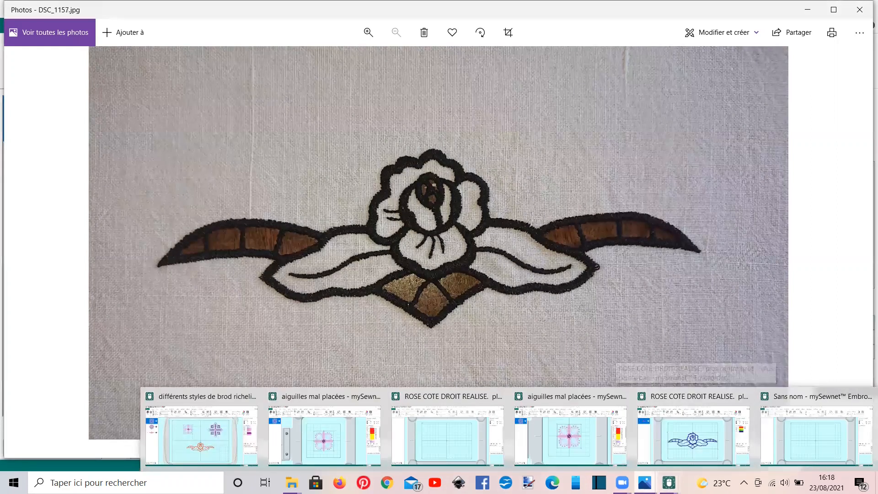
pyautogui.click(795, 429)
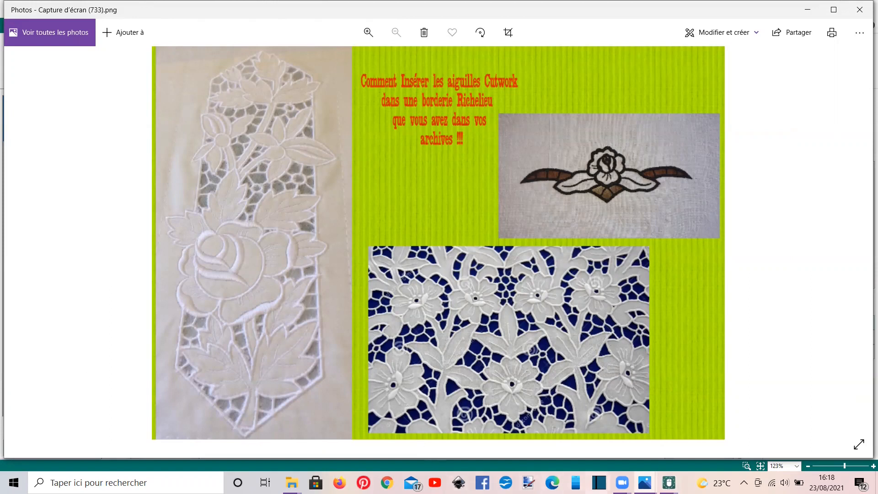
# Step: Switch to the ROSE COTE DROIT REALISE design in mySewnet Embroidery and open it in Stitch Editor
pyautogui.moveTo(668, 480)
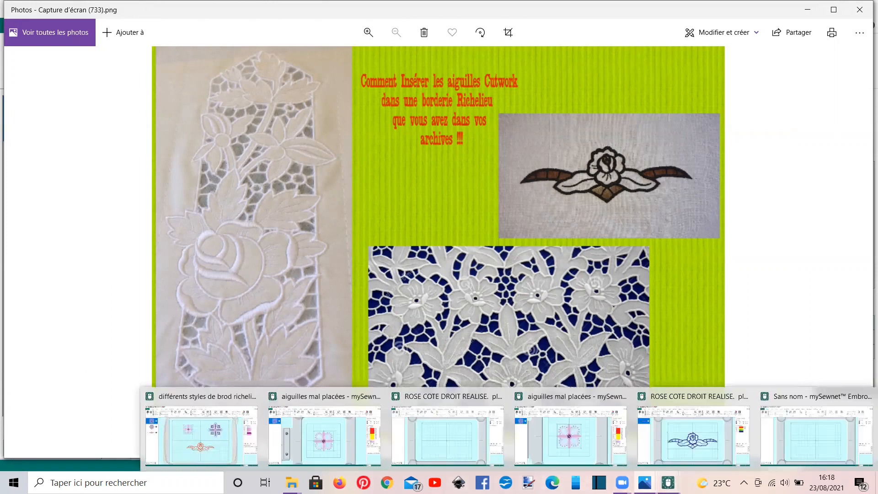
pyautogui.click(680, 453)
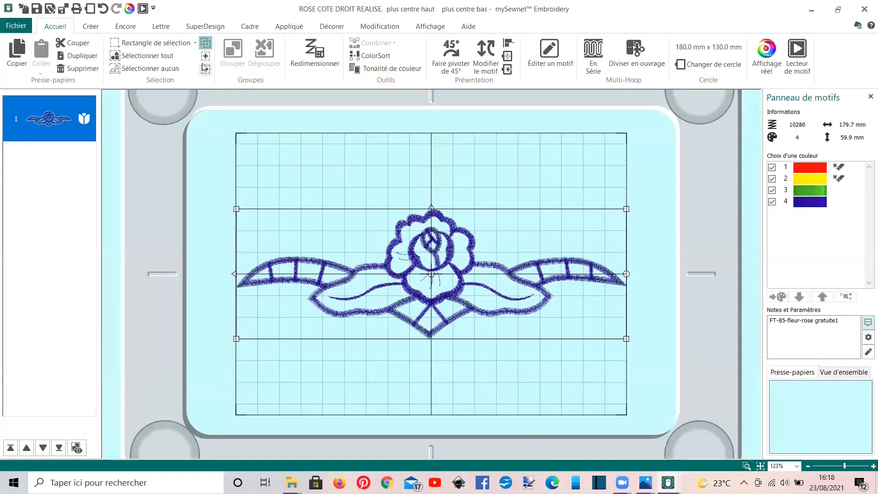
pyautogui.rightClick(71, 100)
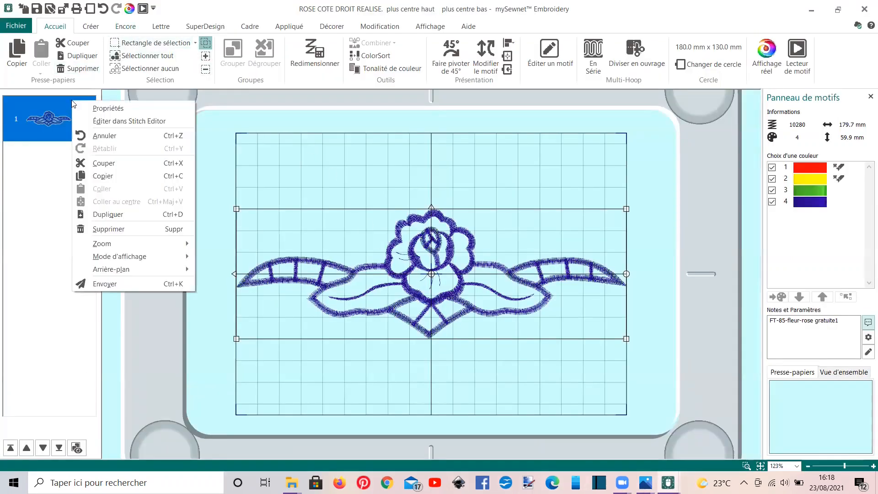
pyautogui.click(106, 122)
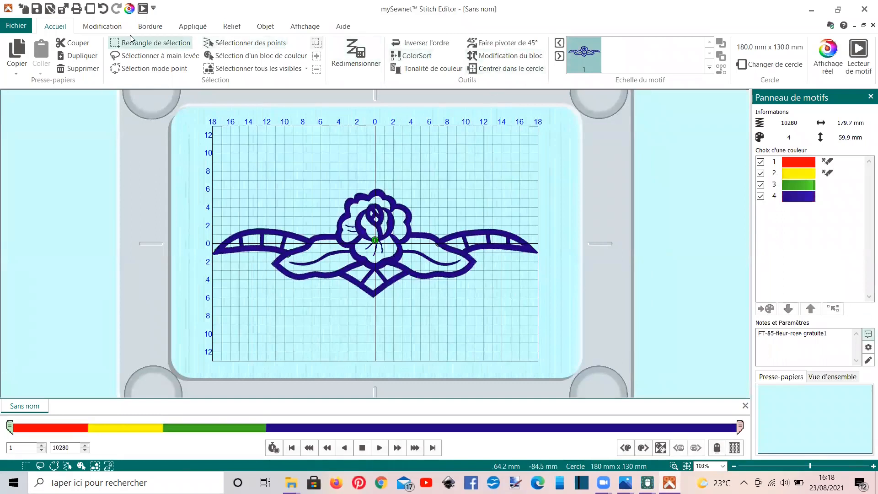
# Step: Start a point-by-point cutwork line and limit the visible stitch range to end at stitch 3172, within the green block
pyautogui.click(101, 26)
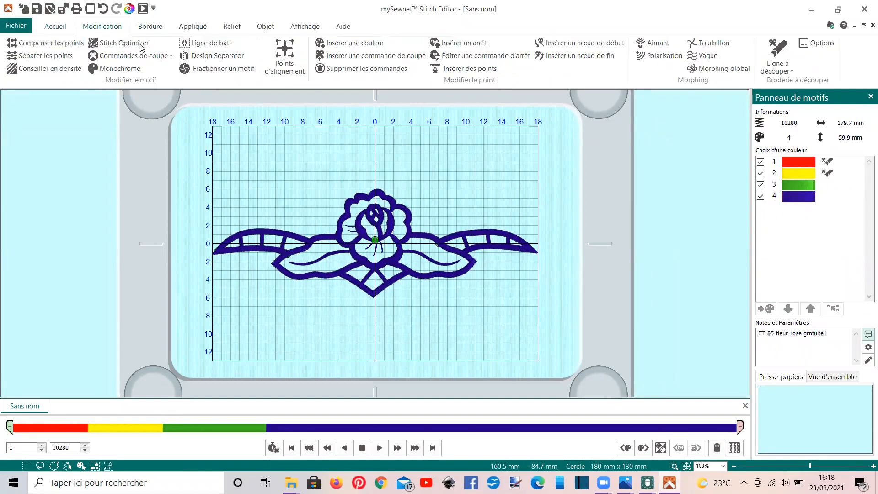
pyautogui.click(783, 70)
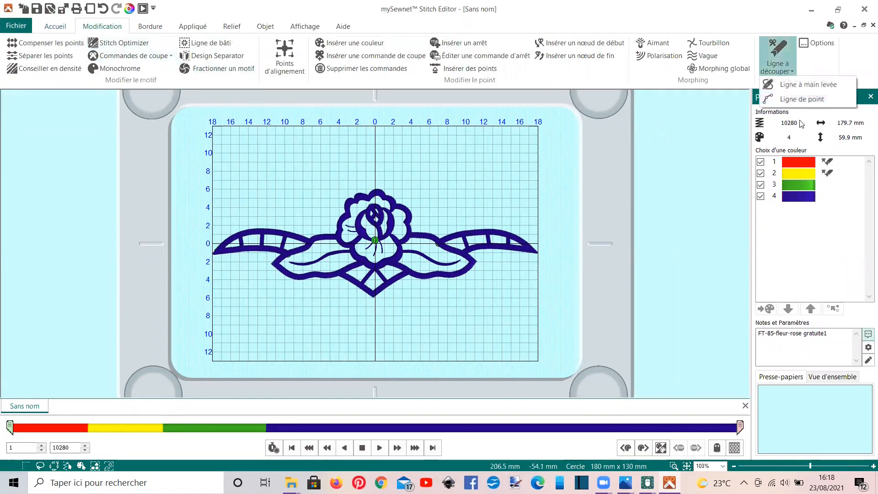
pyautogui.click(795, 97)
pyautogui.moveTo(740, 427); pyautogui.dragTo(239, 426)
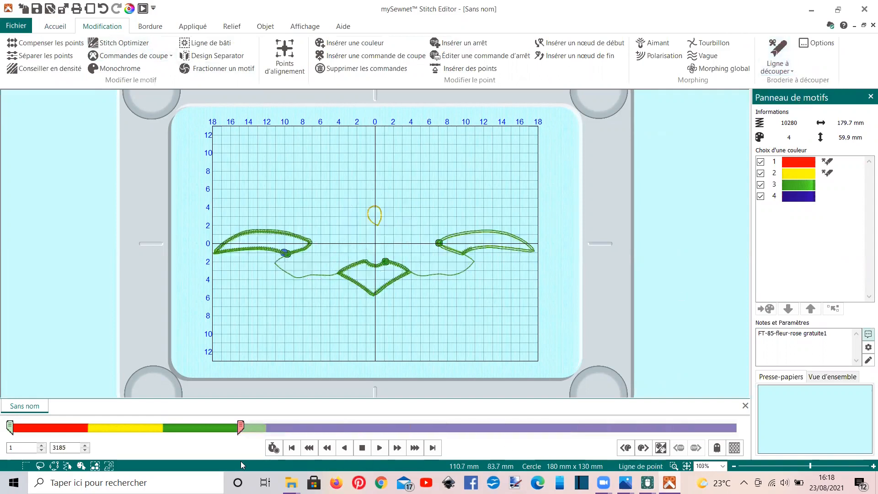
# Step: Display the stitches in 2D with needle points (Affichage 2D avec points d'impact) around the empty area above the centre diamond
pyautogui.click(305, 26)
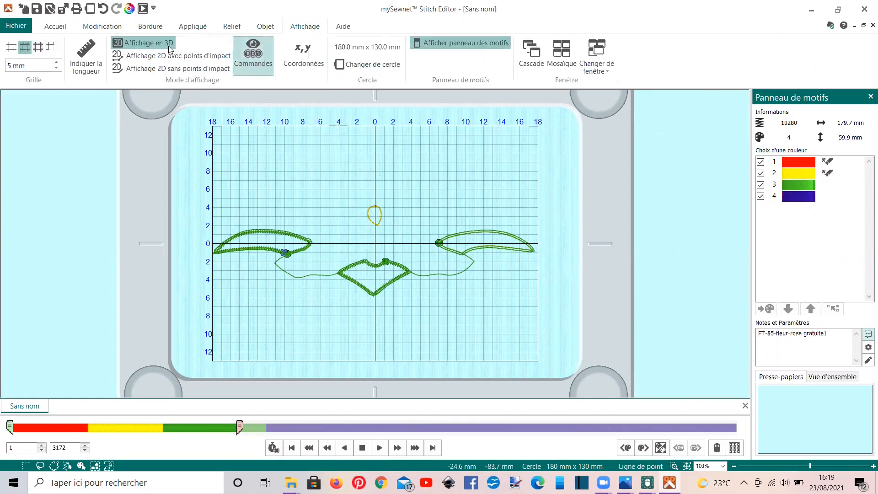
pyautogui.click(174, 56)
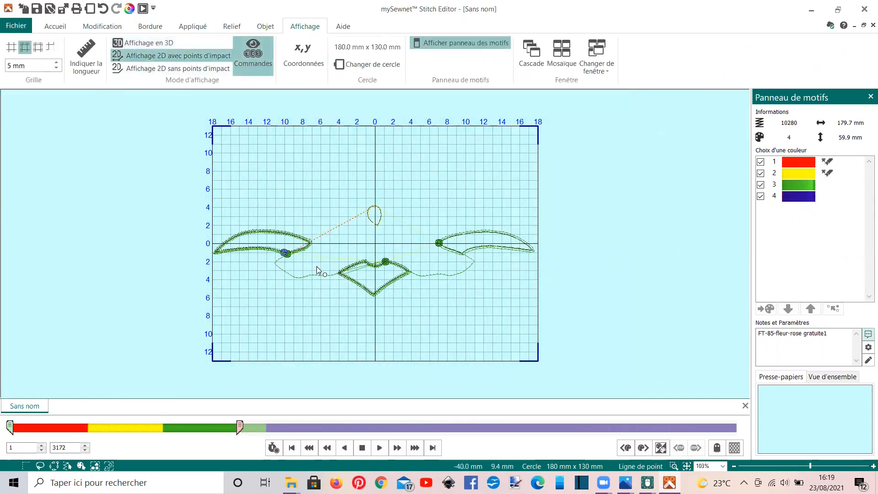
pyautogui.scroll(4, 317, 267)
pyautogui.scroll(3, 317, 267)
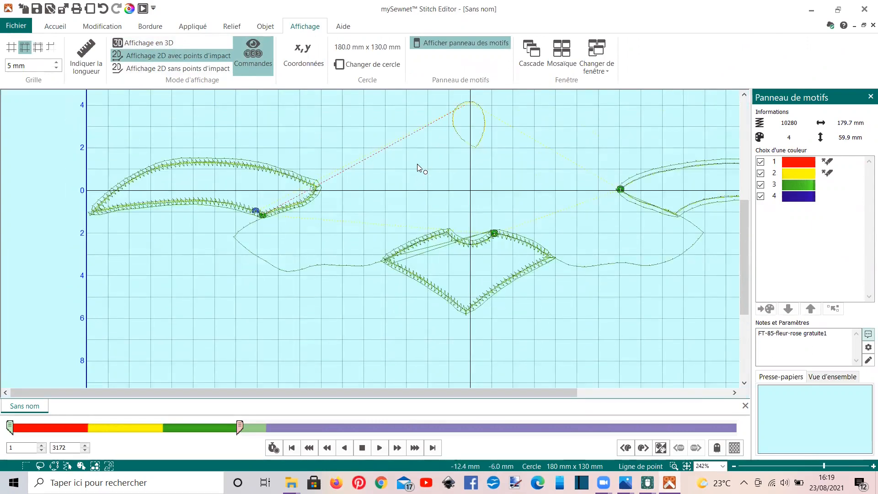
# Step: Draw a roughly round cutwork line between the left leaf and the small teardrop, widen it by moving its nodes, and generate its stitches
pyautogui.click(417, 165)
pyautogui.click(407, 172)
pyautogui.click(405, 188)
pyautogui.click(417, 198)
pyautogui.click(435, 198)
pyautogui.click(441, 180)
pyautogui.click(442, 158)
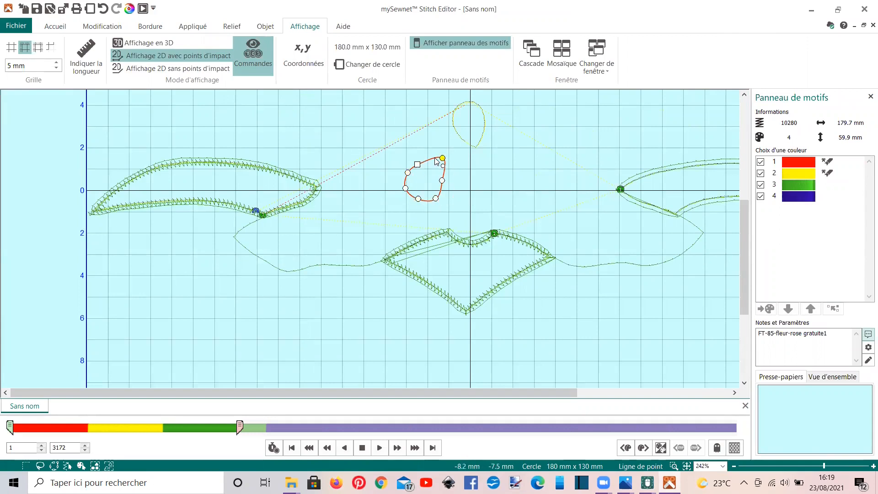
pyautogui.moveTo(442, 180); pyautogui.dragTo(398, 165)
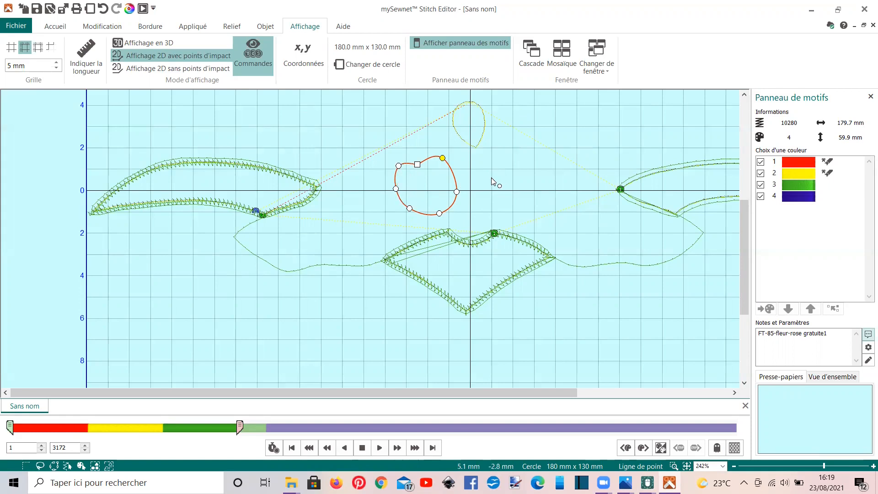
pyautogui.press('Return')
pyautogui.click(485, 250)
# Step: Examine the stitch lines of the new round cutwork shape up close, and leave Stitch Editor for mySewnet Embroidery
pyautogui.scroll(3, 438, 175)
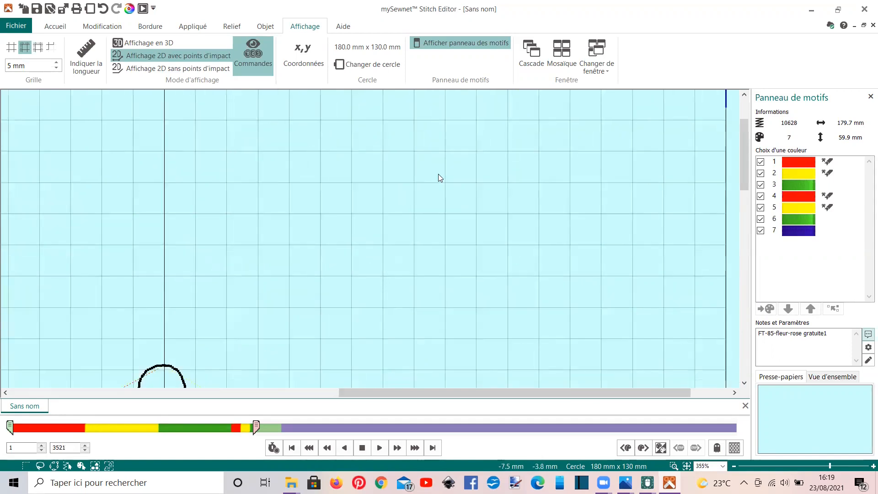
pyautogui.moveTo(453, 396); pyautogui.dragTo(242, 395)
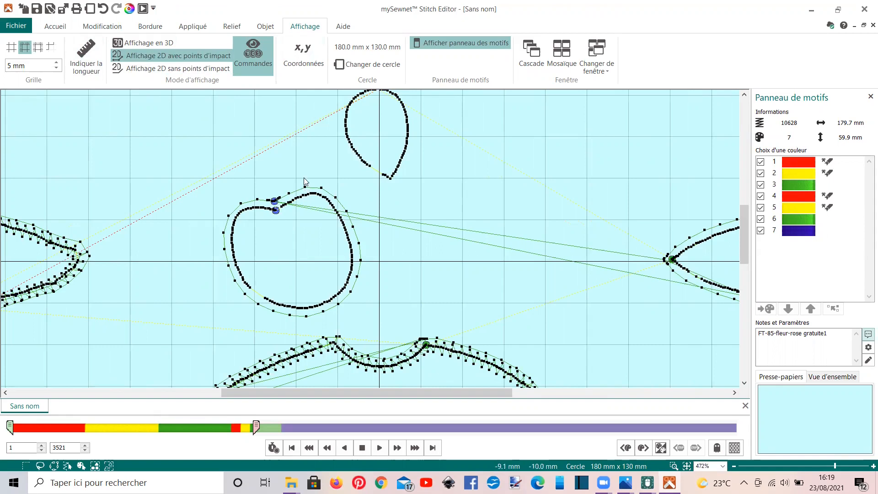
pyautogui.click(106, 27)
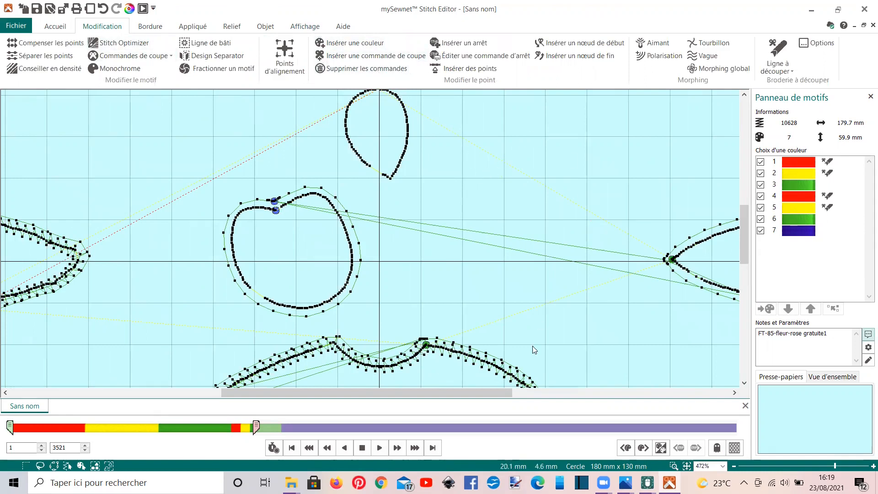
pyautogui.click(646, 482)
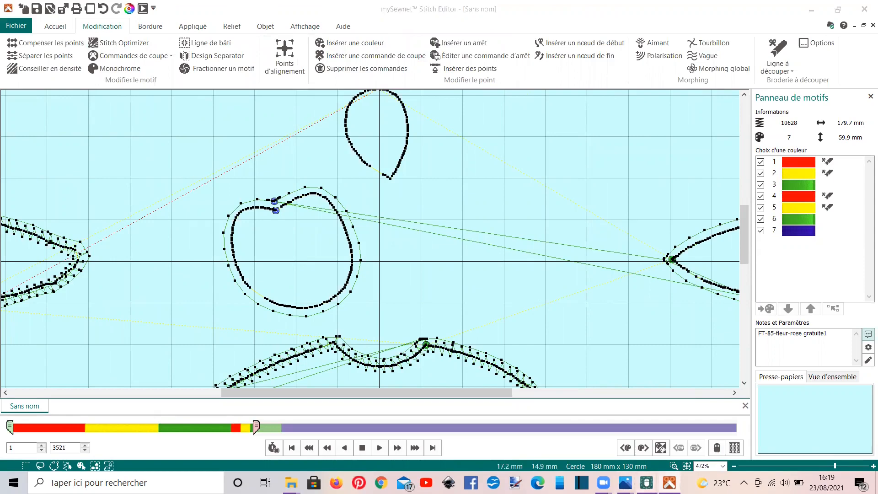